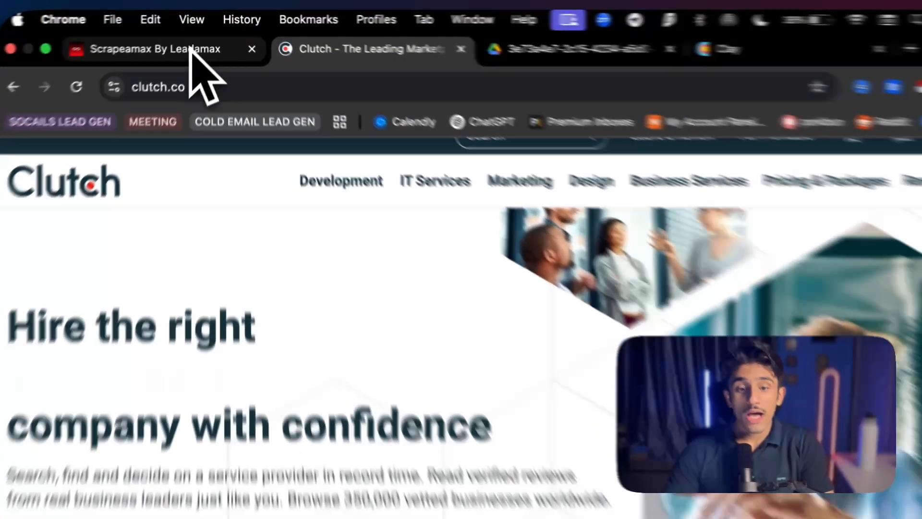
# - Look over the Scrapeamax website and return to the Clutch homepage
pyautogui.click(212, 22)
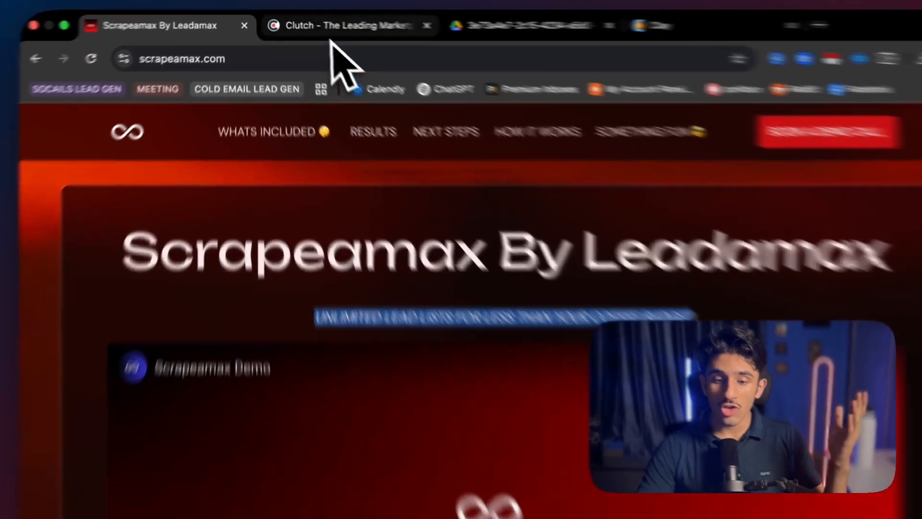
pyautogui.click(305, 24)
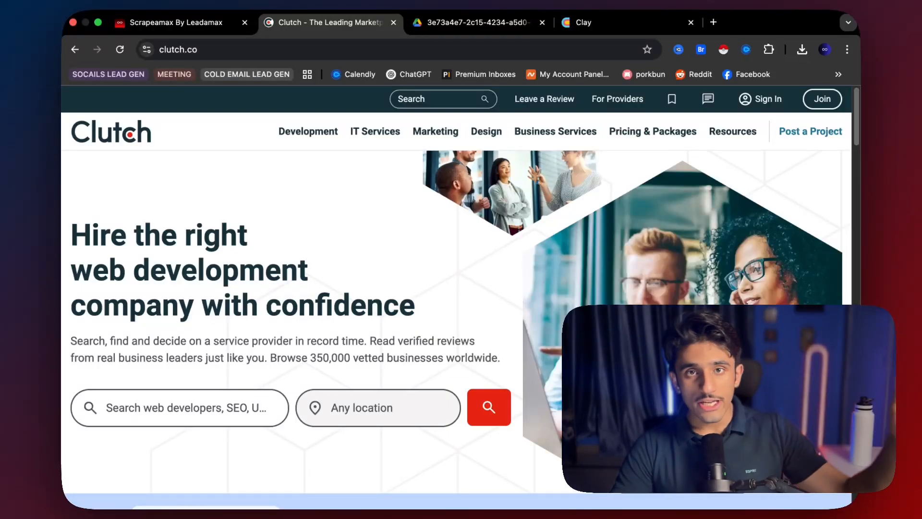
# - Switch to Slack's scrapeamax-list-order-here channel and read the earlier order for all SEO firms on Clutch, including its thread reply
pyautogui.hotkey('ctrl', 'Up')
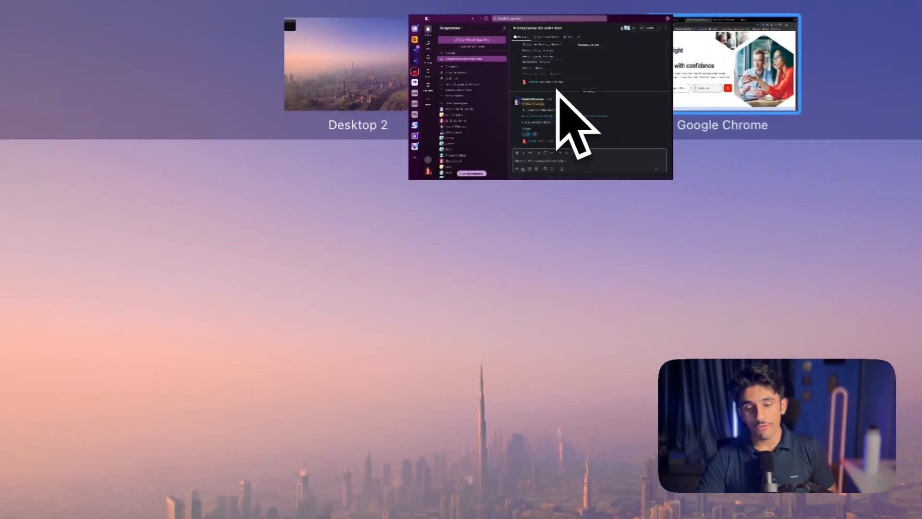
pyautogui.click(473, 65)
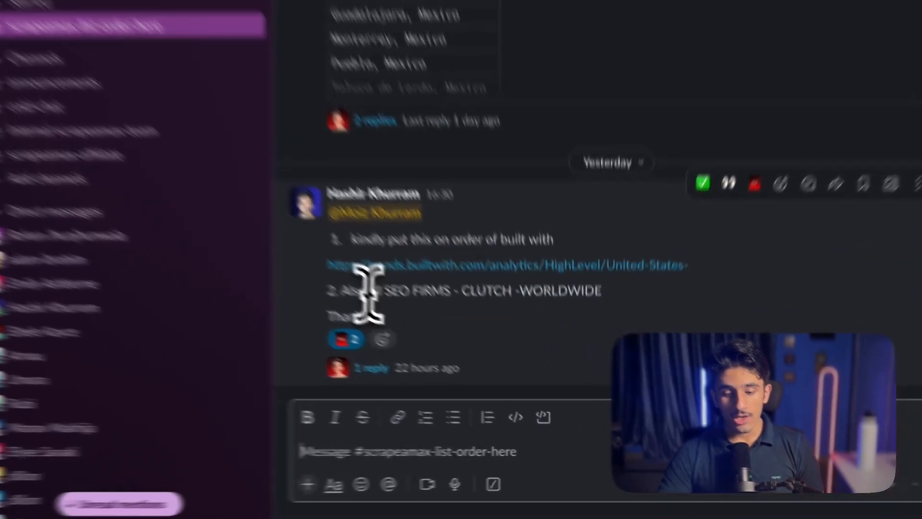
pyautogui.moveTo(436, 337); pyautogui.dragTo(526, 341)
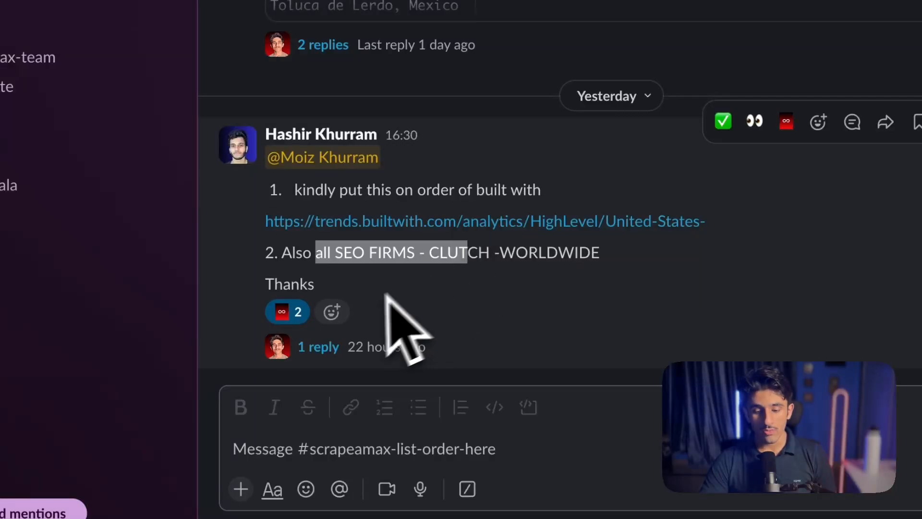
pyautogui.click(332, 352)
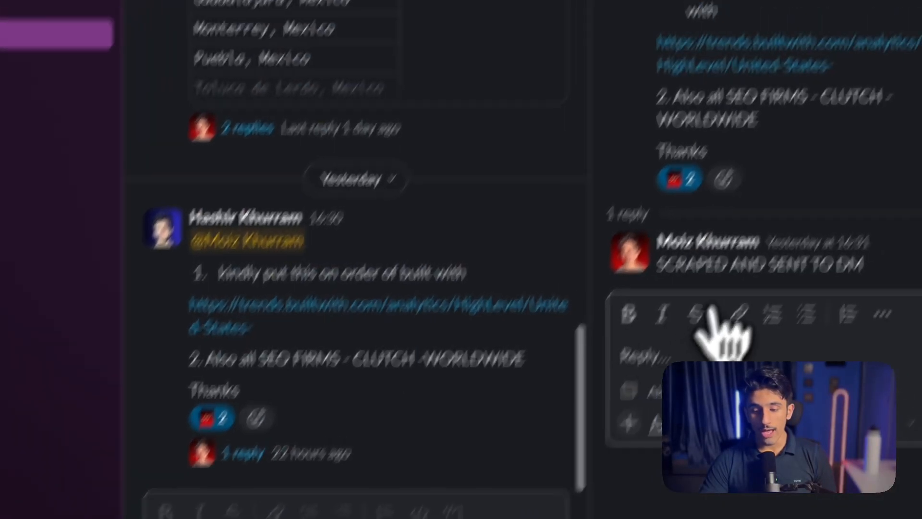
pyautogui.click(879, 112)
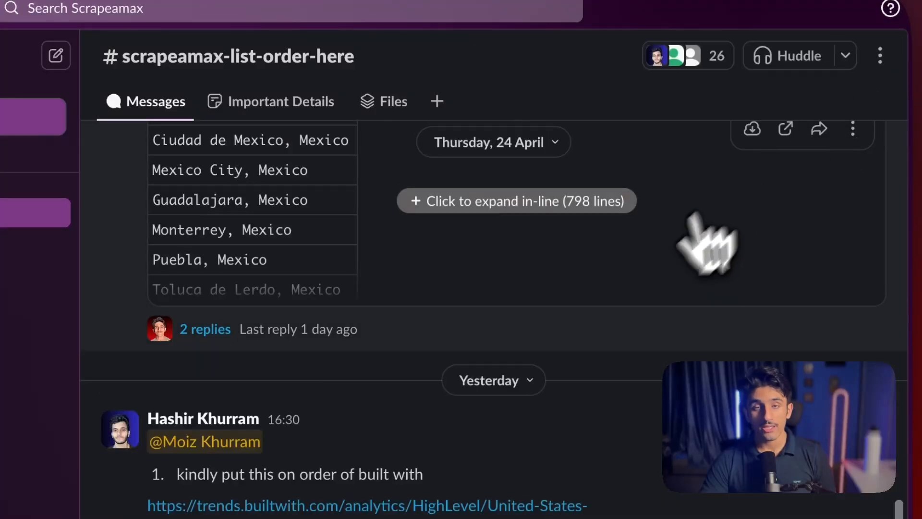
# - Send an order in the channel that mentions the scraping team member and reads "scrape digital marketing first 2 pages"
pyautogui.click(492, 437)
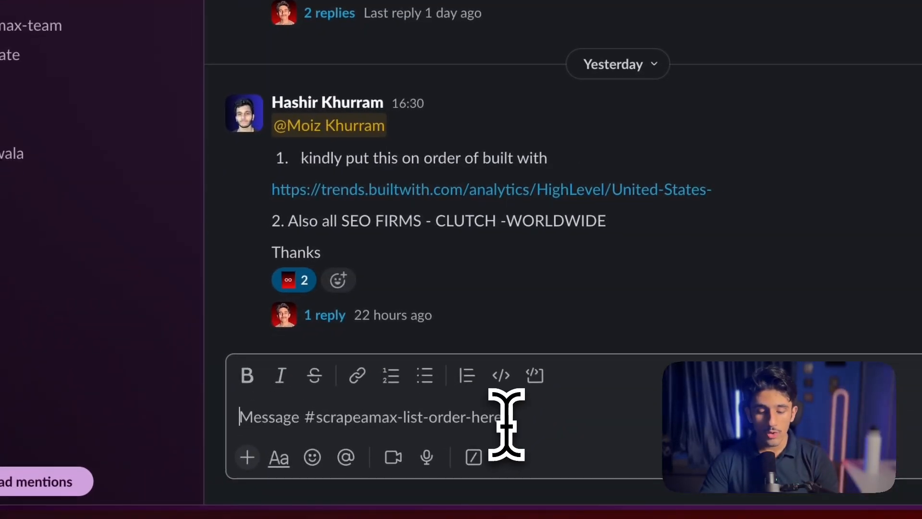
pyautogui.write('@moiz')
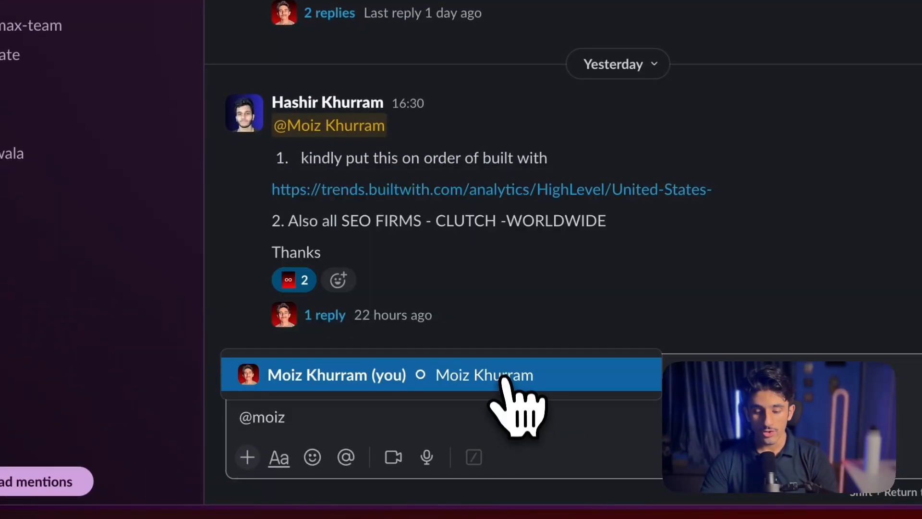
pyautogui.click(503, 374)
pyautogui.write('scrape')
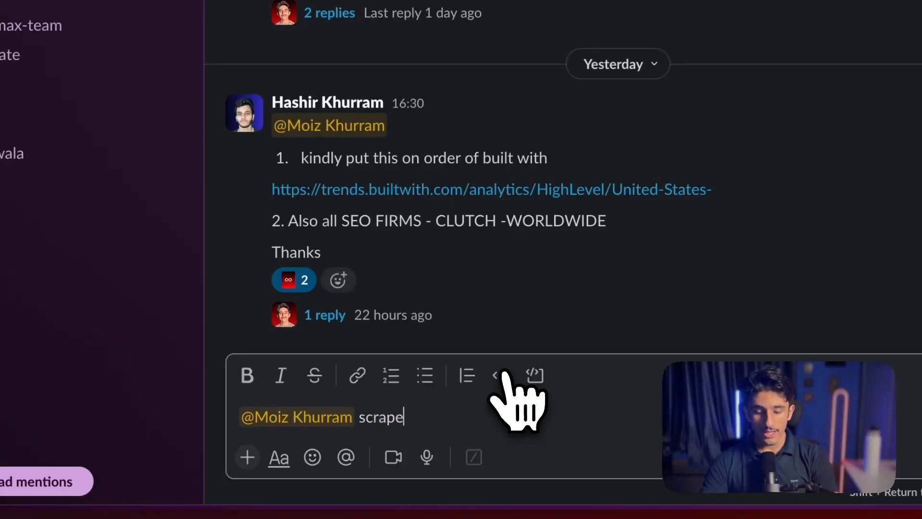
pyautogui.write(' dinig')
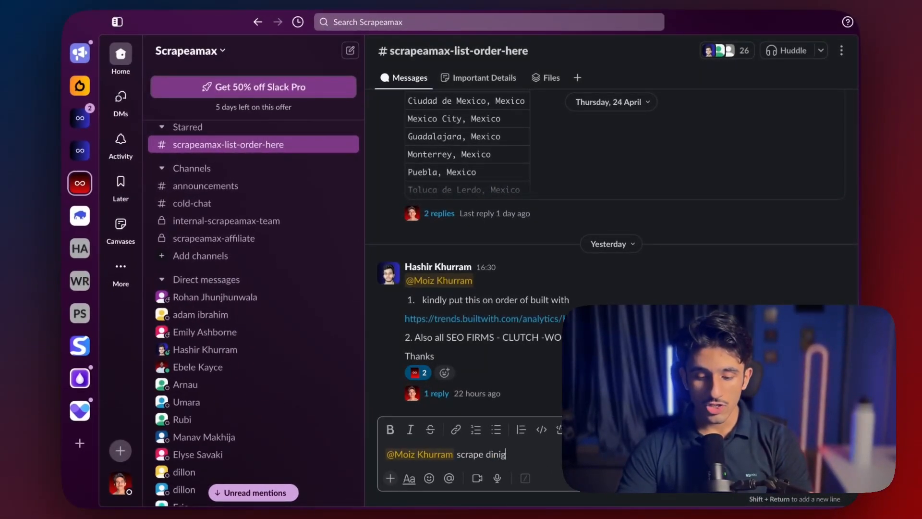
pyautogui.write('ital marketing first 2 pages')
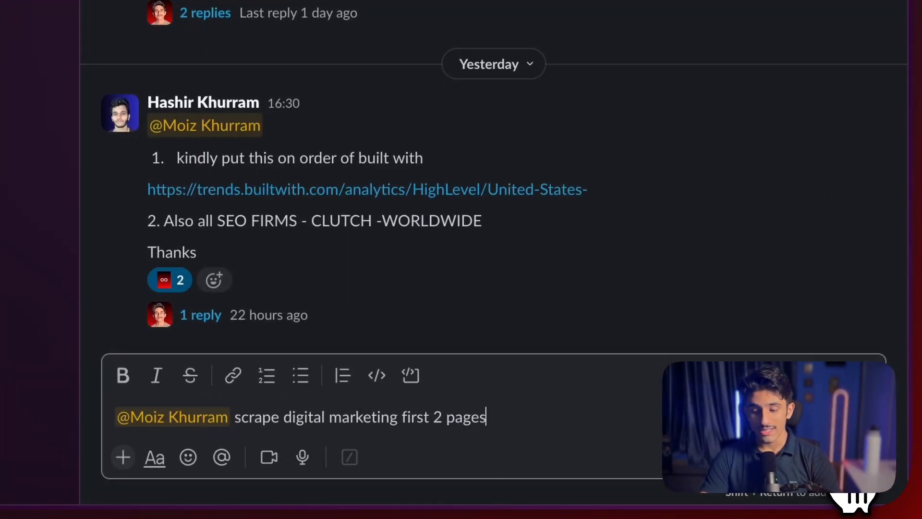
pyautogui.press('Return')
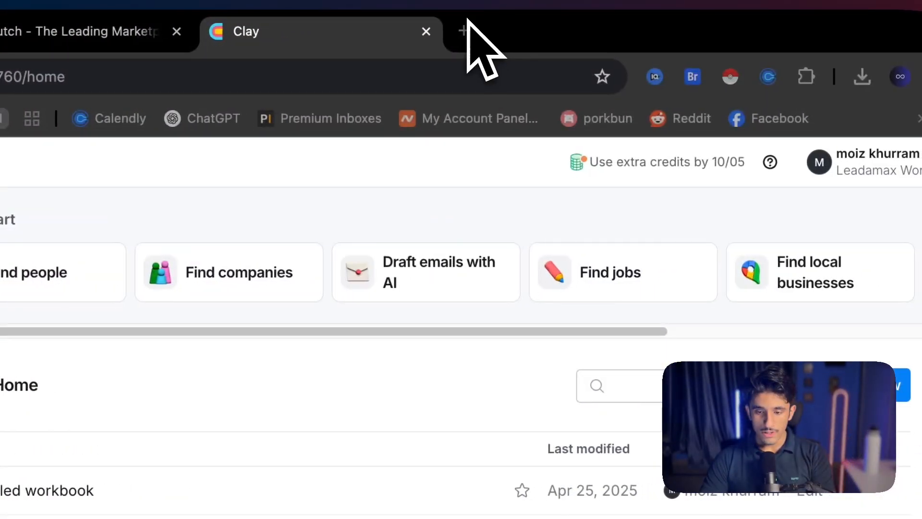
# - Switch to Chrome, open the scraped CSV list in Google Drive and download it
pyautogui.click(464, 29)
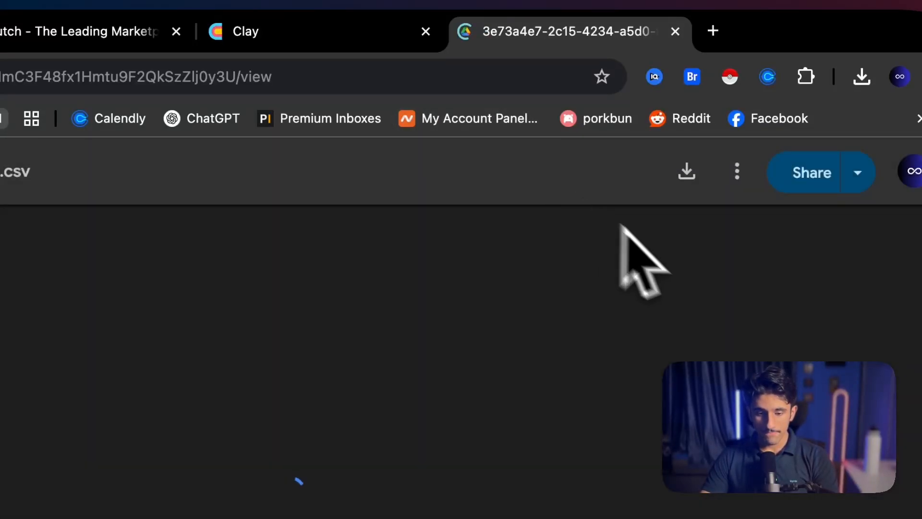
pyautogui.click(669, 172)
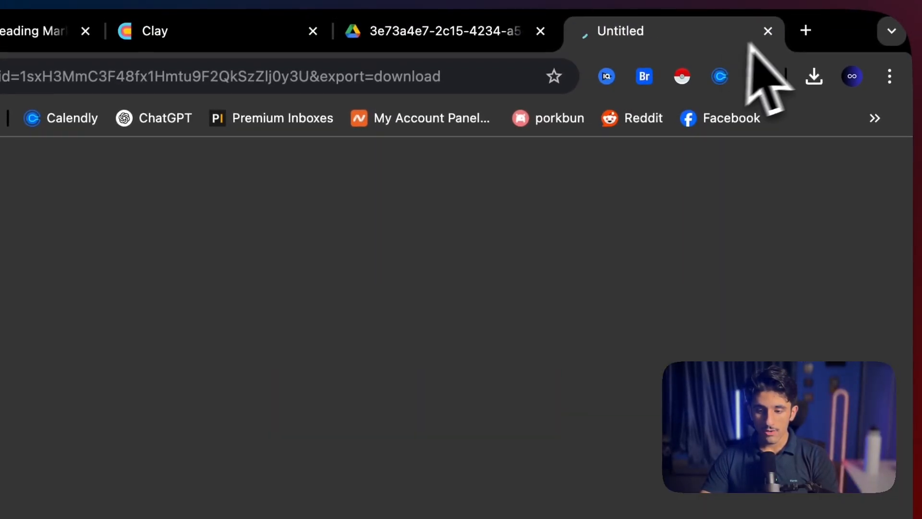
# - Open Google Sheets at docs.google.com/spreadsheets/u/0/ and create a blank spreadsheet
pyautogui.click(806, 31)
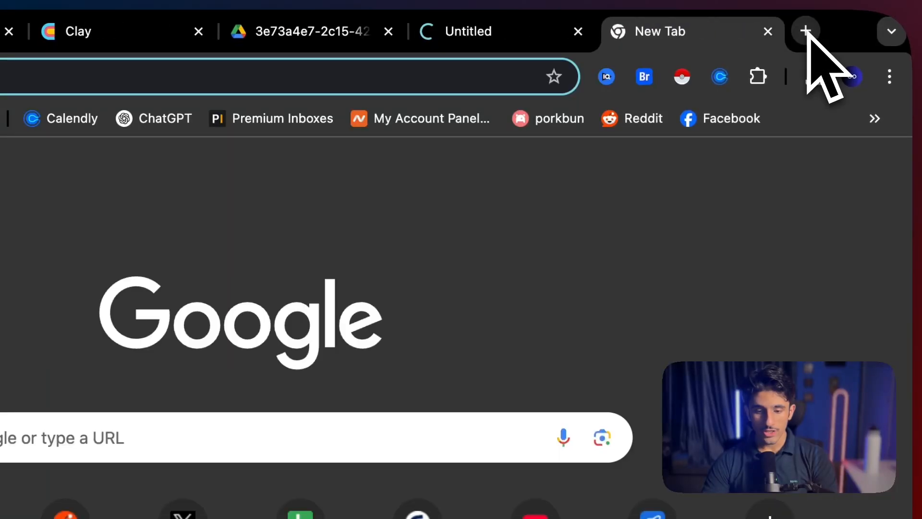
pyautogui.write('sheets/u/0/')
pyautogui.press('Return')
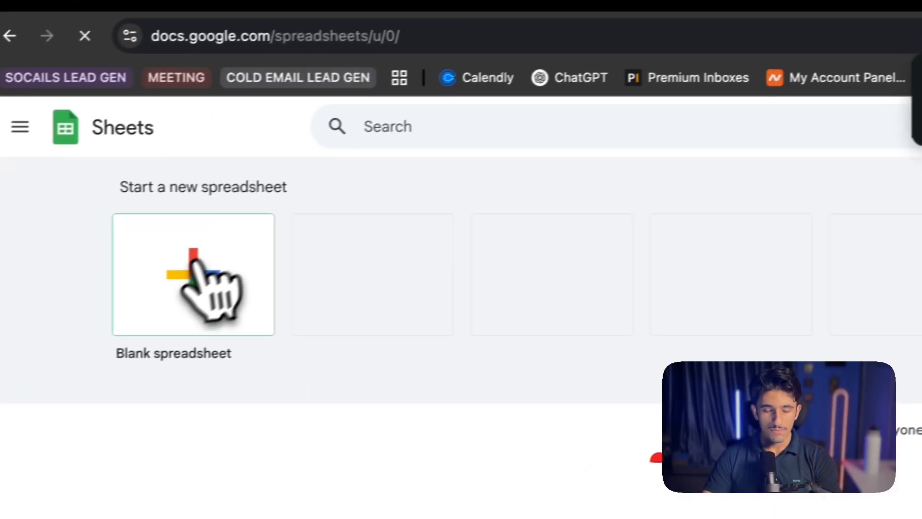
pyautogui.click(226, 259)
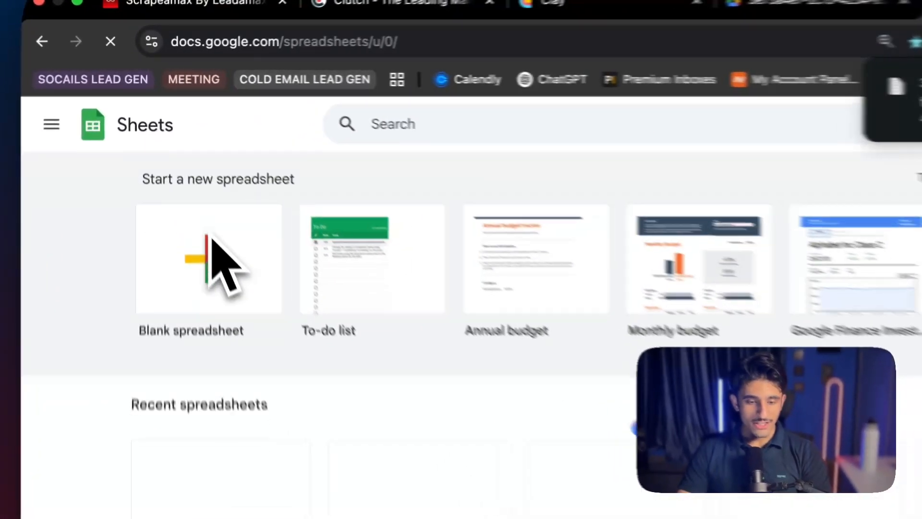
pyautogui.click(211, 240)
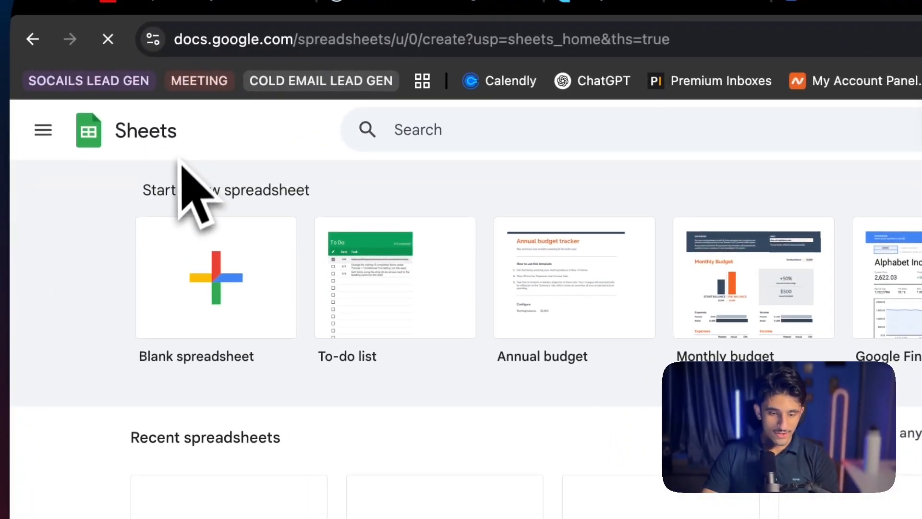
# - Import the downloaded CSV file by upload, with the import location set to Replace spreadsheet
pyautogui.click(82, 137)
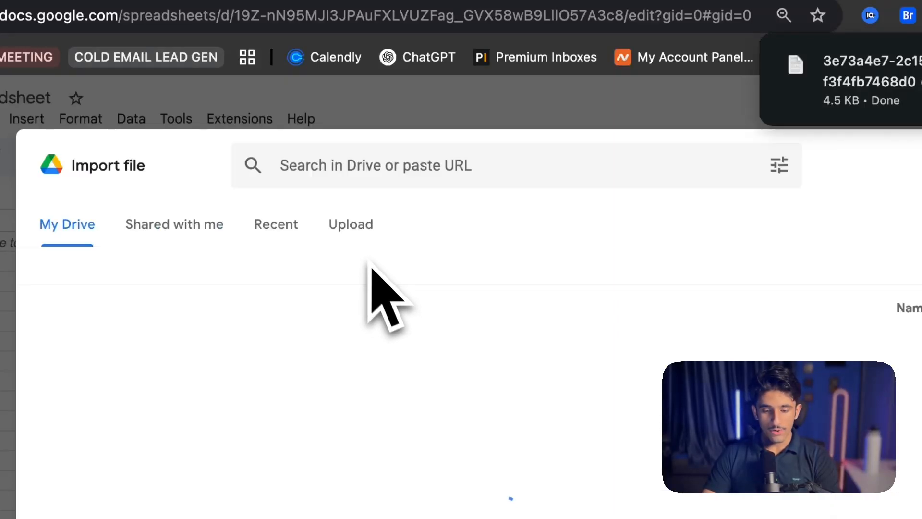
pyautogui.click(350, 226)
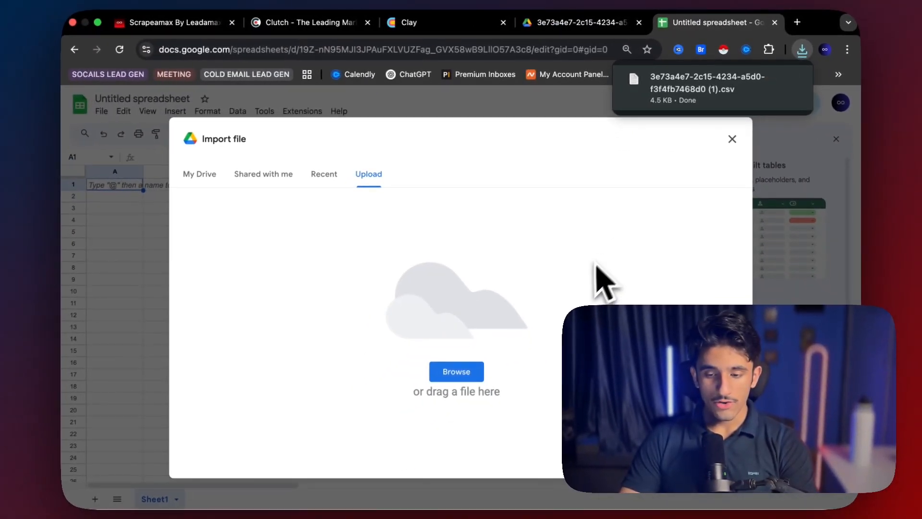
pyautogui.click(802, 50)
pyautogui.moveTo(658, 103); pyautogui.dragTo(511, 298)
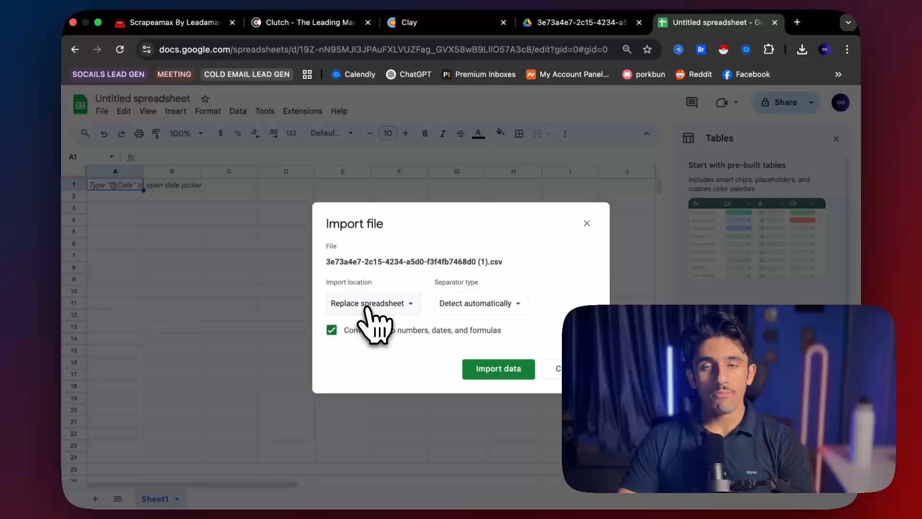
pyautogui.click(368, 306)
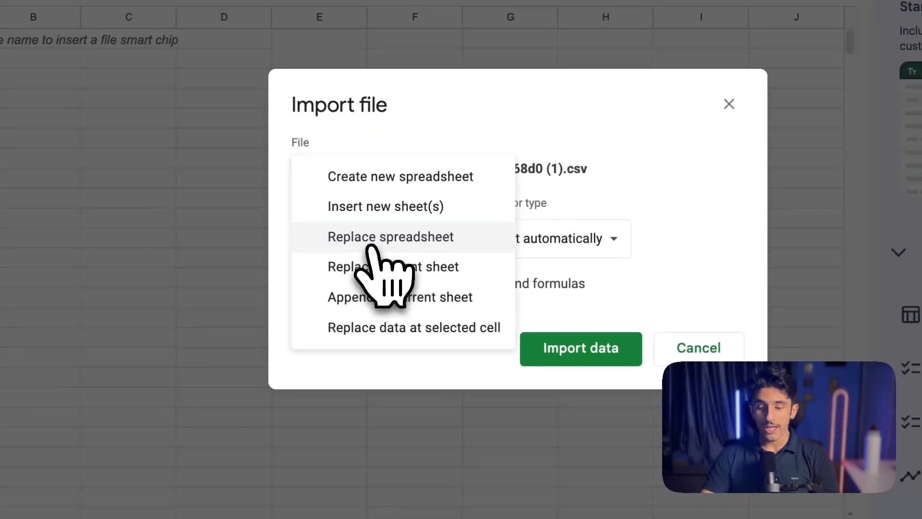
pyautogui.click(373, 246)
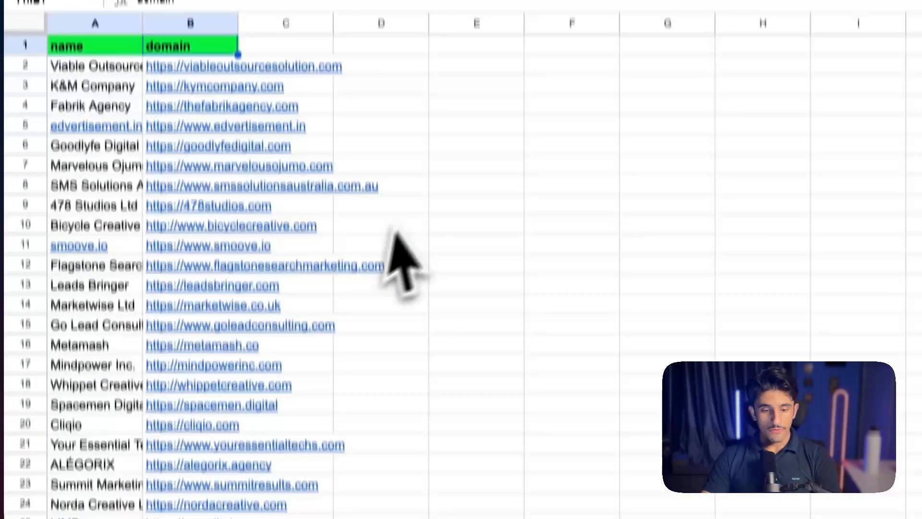
# - Look through the imported list of agency names and domains down to its last row
pyautogui.scroll(-10, 381, 232)
pyautogui.scroll(-15, 318, 249)
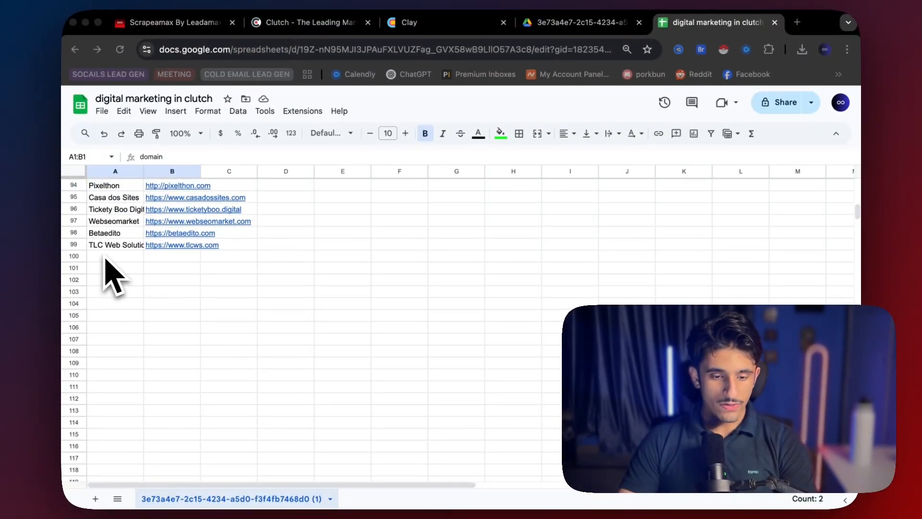
pyautogui.scroll(20, 292, 278)
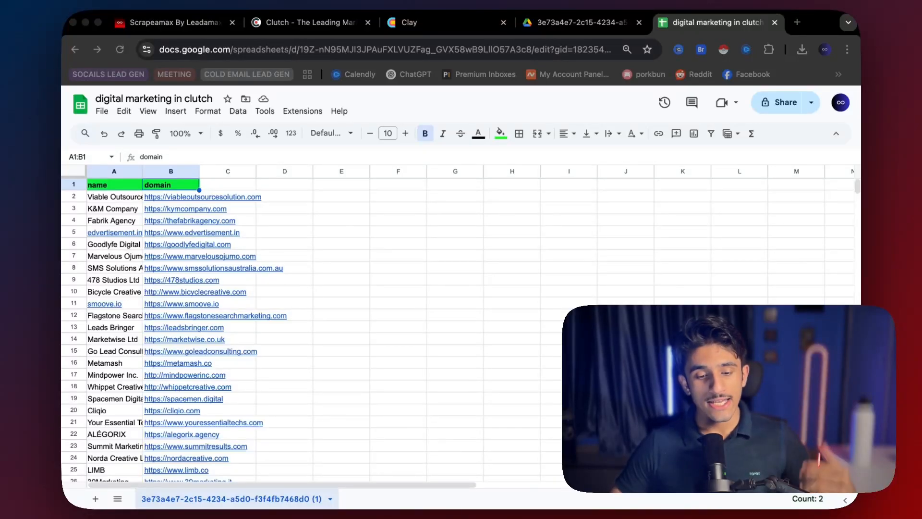
pyautogui.scroll(-1, 286, 260)
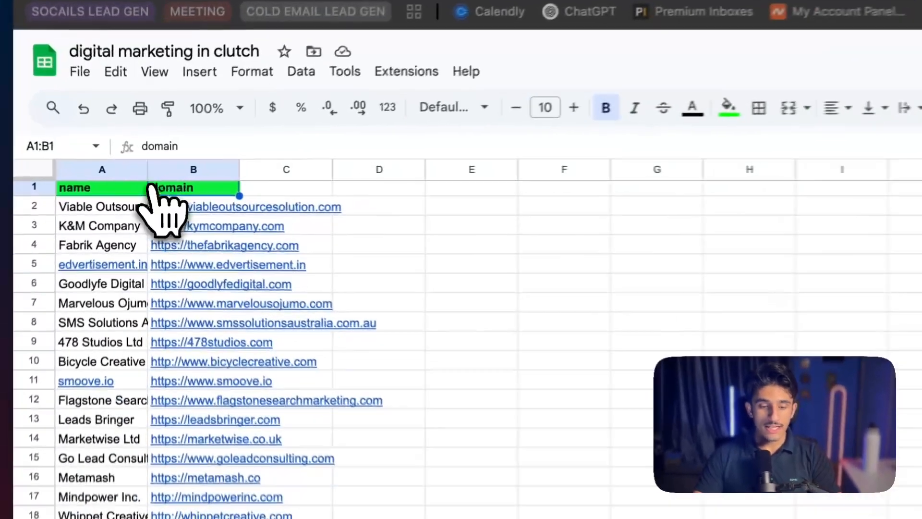
pyautogui.click(144, 183)
pyautogui.click(142, 183)
pyautogui.moveTo(201, 192); pyautogui.dragTo(207, 192)
pyautogui.click(430, 230)
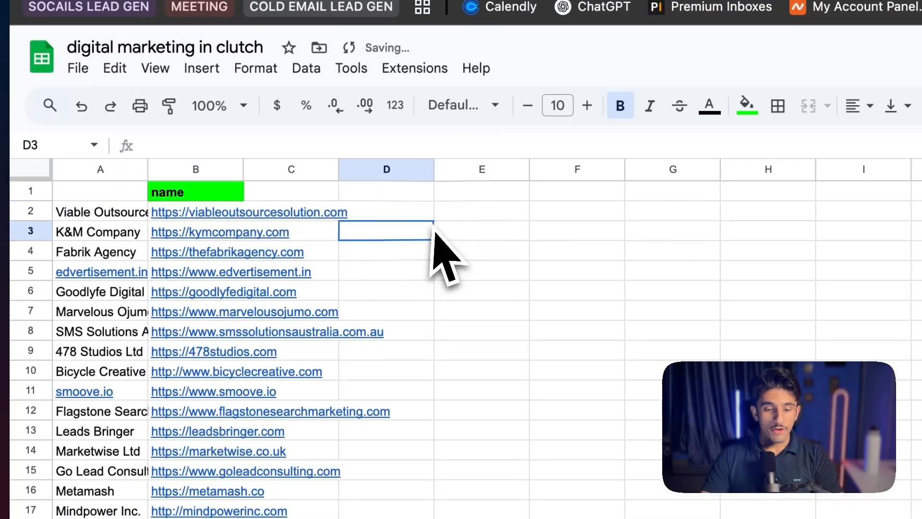
pyautogui.press('super+z')
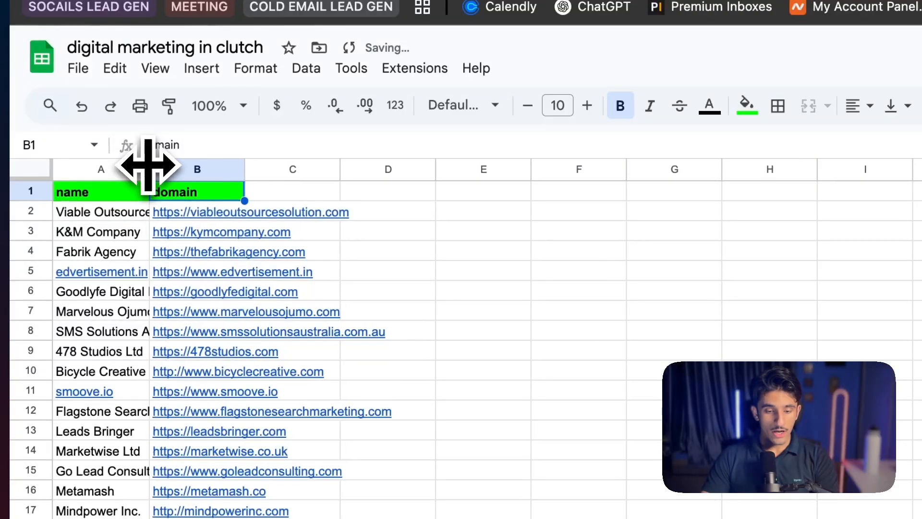
# - Widen the name column enough to show the full company names and look through the list
pyautogui.moveTo(146, 168); pyautogui.dragTo(339, 173)
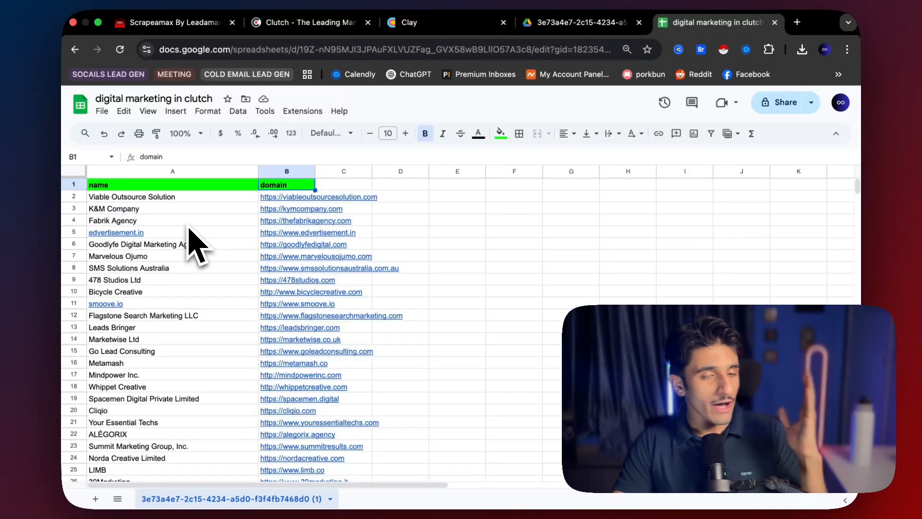
pyautogui.click(146, 198)
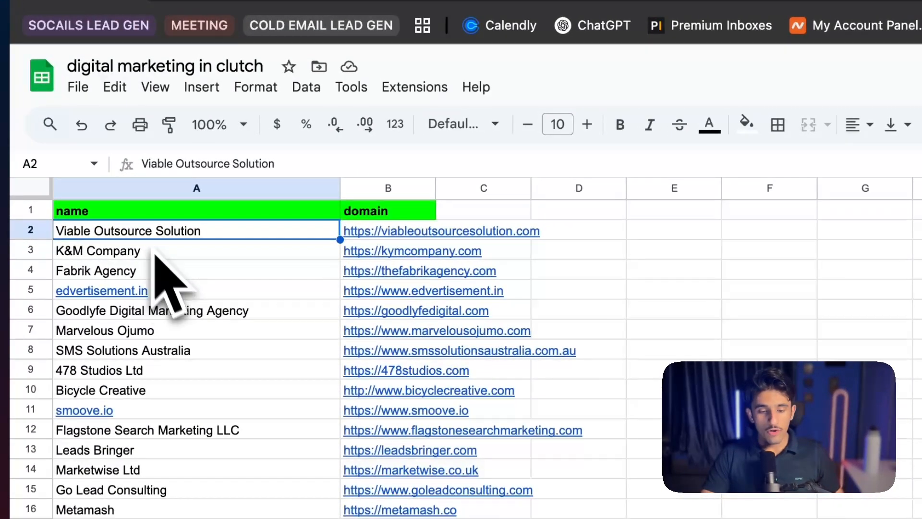
pyautogui.click(219, 368)
pyautogui.scroll(-20, 211, 391)
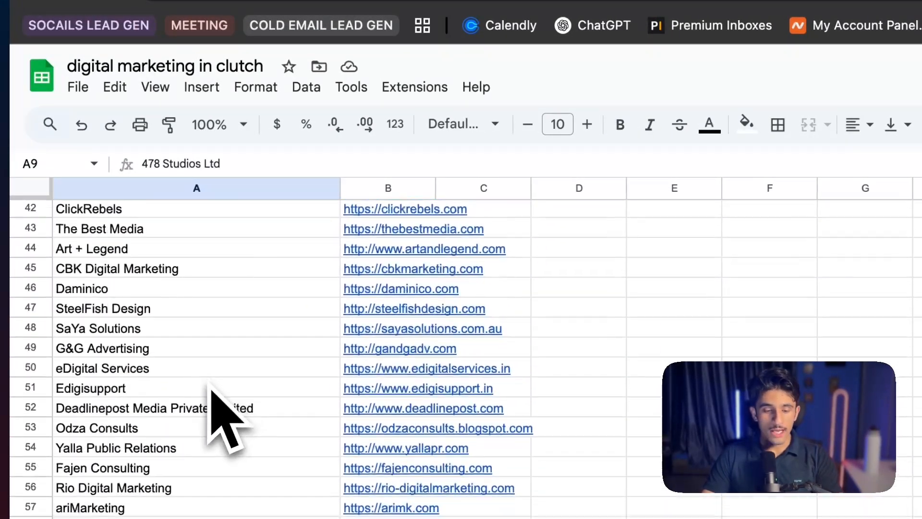
pyautogui.scroll(20, 212, 393)
# - Download the "digital marketing in clutch" sheet as comma-separated values (.csv)
pyautogui.click(78, 87)
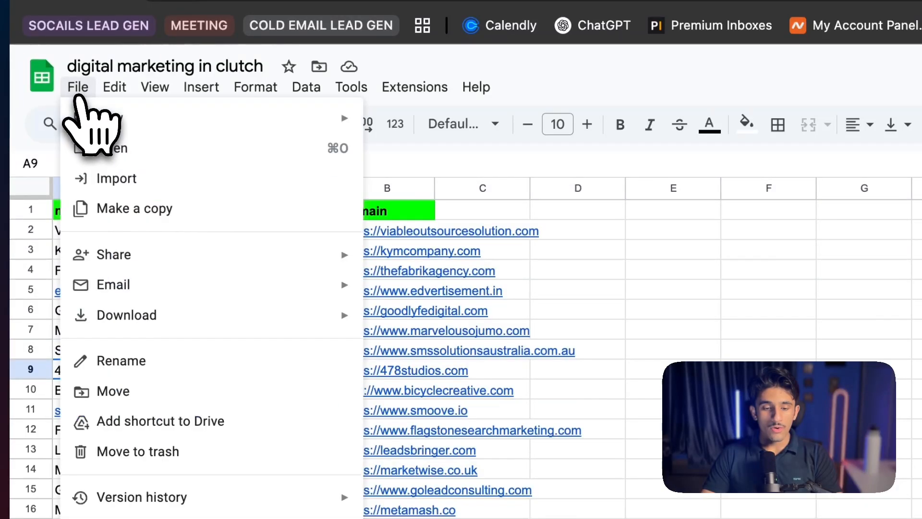
pyautogui.moveTo(129, 312)
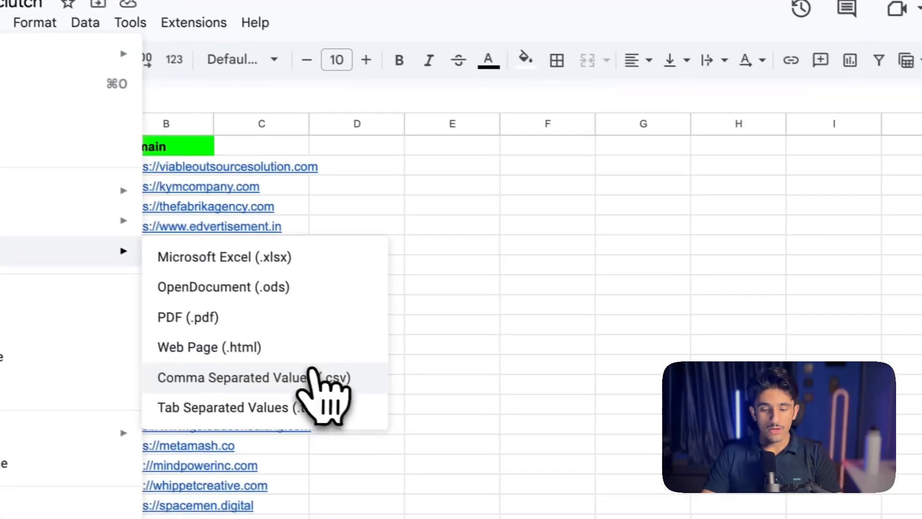
pyautogui.click(461, 438)
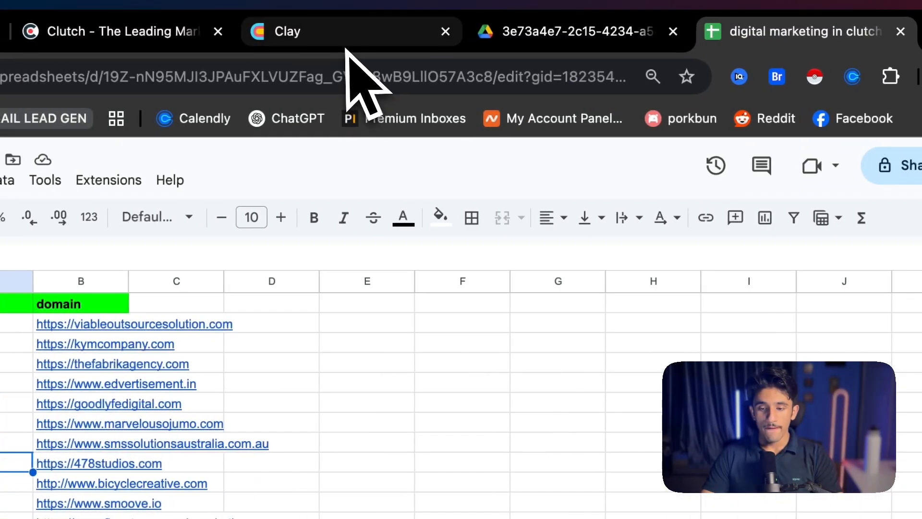
# - Switch to Clay and create a new workbook containing a blank table
pyautogui.click(288, 39)
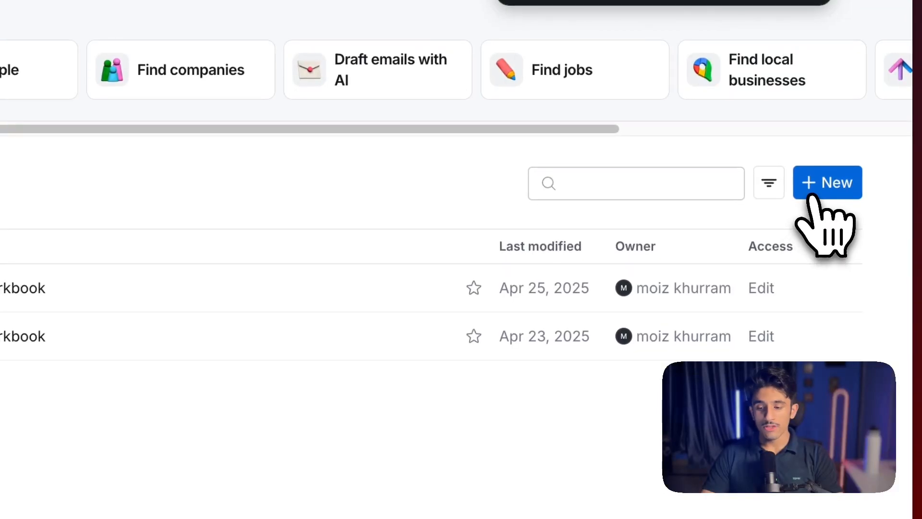
pyautogui.click(815, 197)
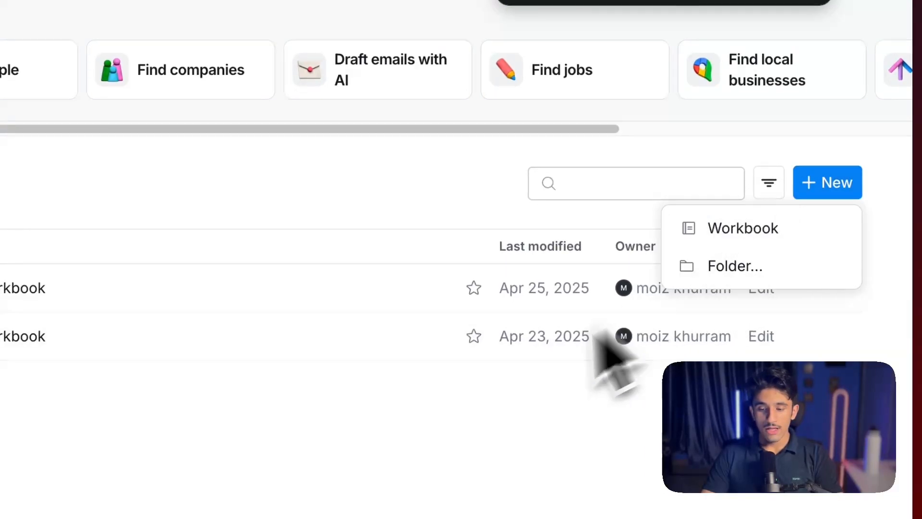
pyautogui.click(787, 236)
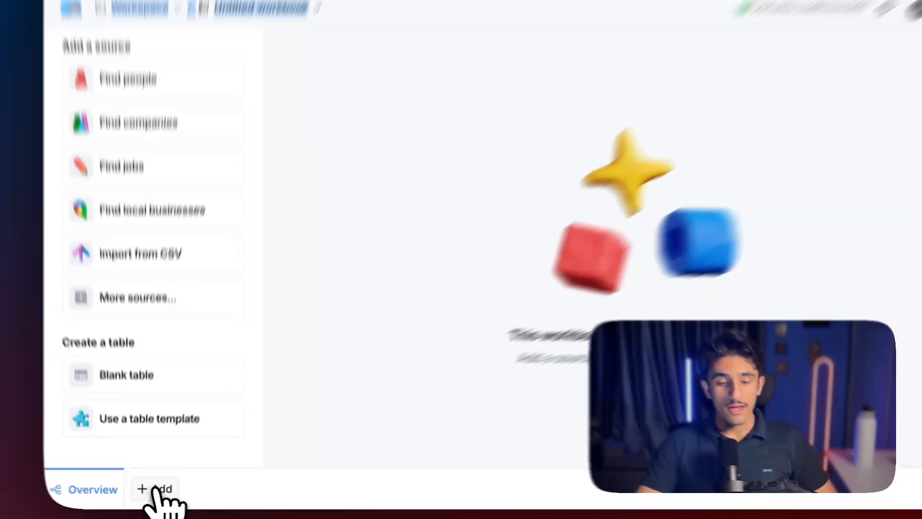
pyautogui.click(151, 494)
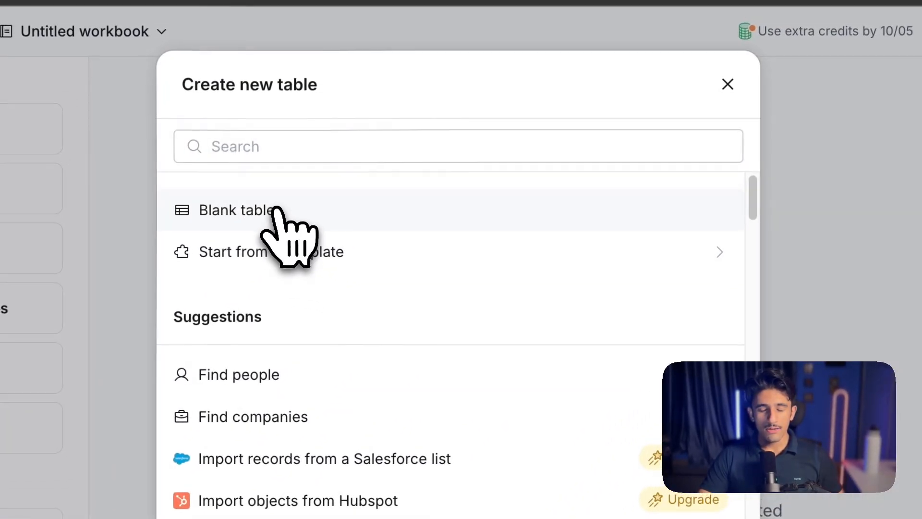
pyautogui.click(276, 210)
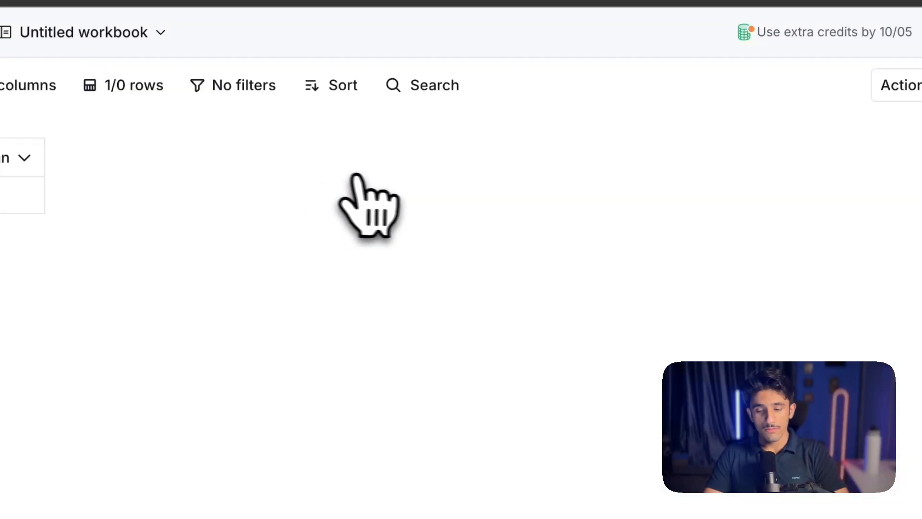
# - Import the downloaded "digital marketing in clutch" CSV file, with the destination set to Replace current table
pyautogui.click(788, 169)
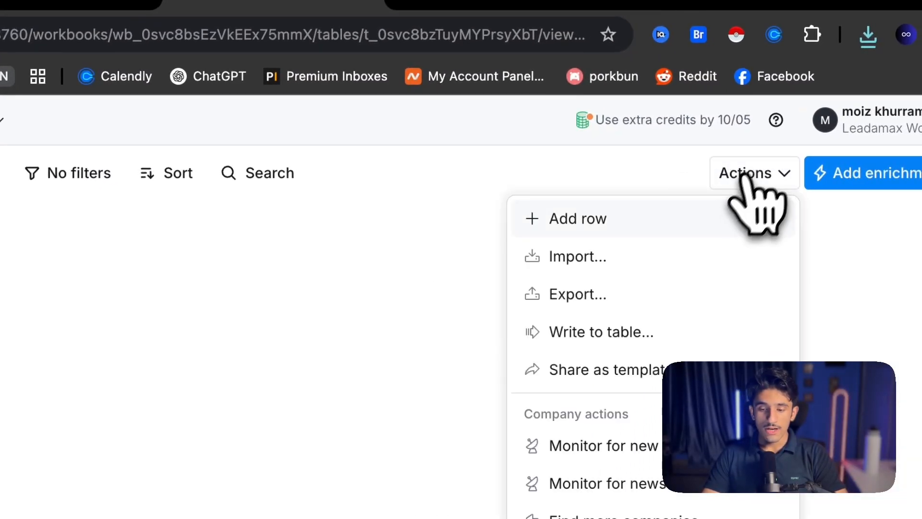
pyautogui.click(600, 262)
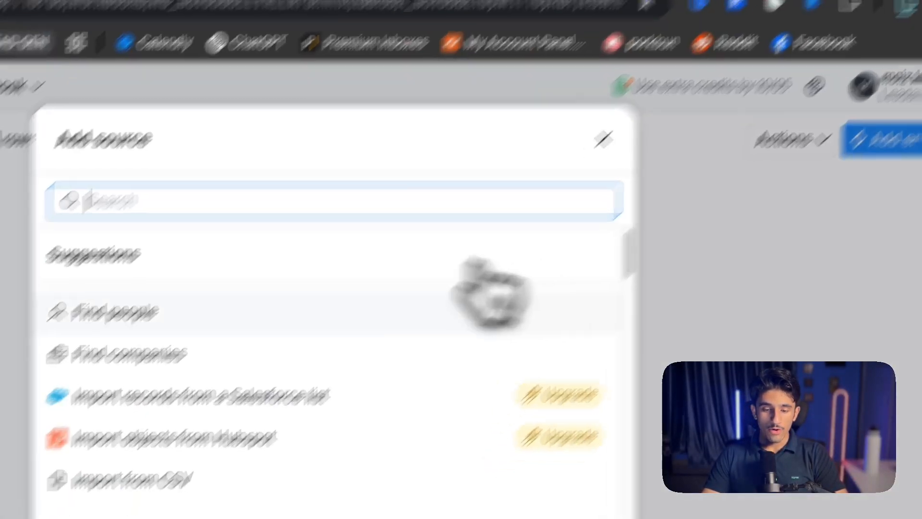
pyautogui.click(326, 360)
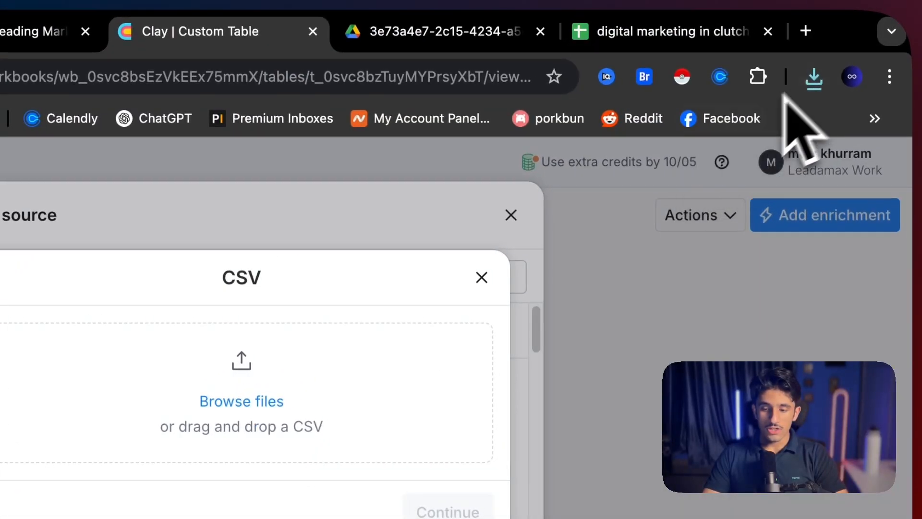
pyautogui.click(815, 76)
pyautogui.moveTo(639, 192); pyautogui.dragTo(182, 404)
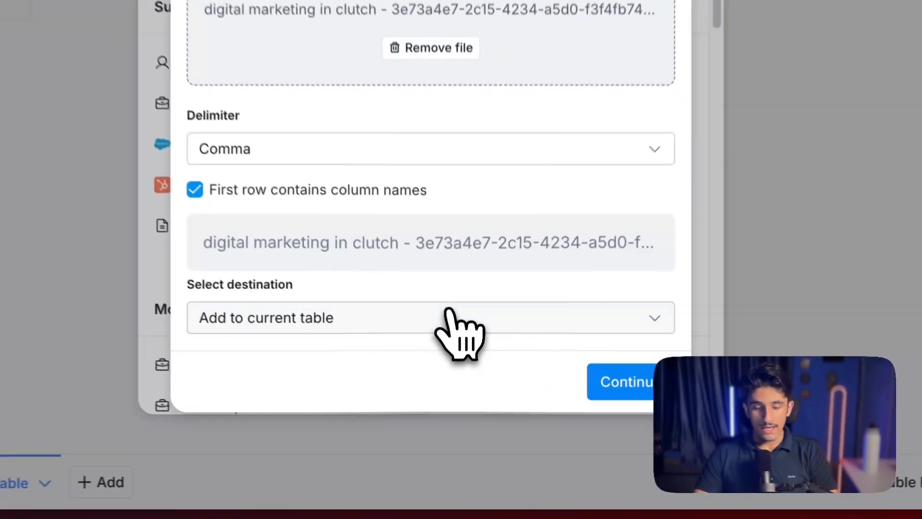
pyautogui.click(475, 390)
pyautogui.click(373, 460)
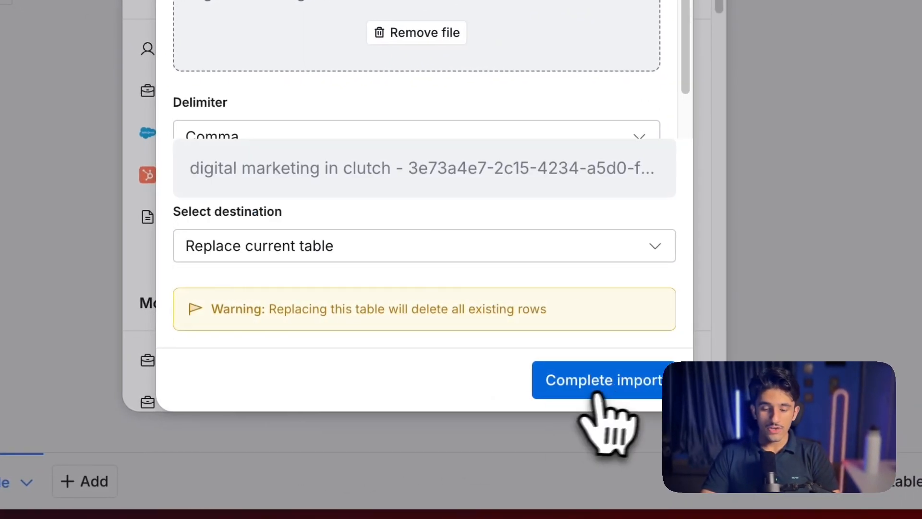
pyautogui.click(597, 394)
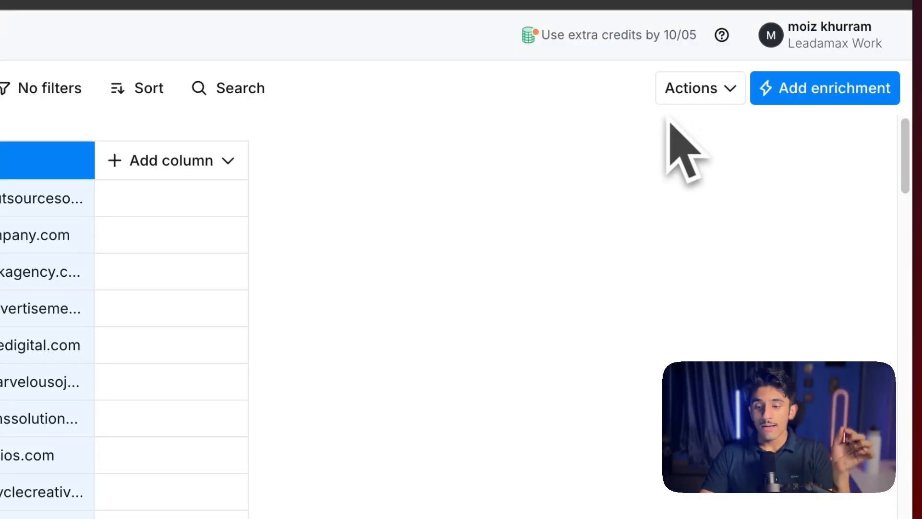
# - Start a search for people at these companies and open its Job title filters
pyautogui.click(704, 101)
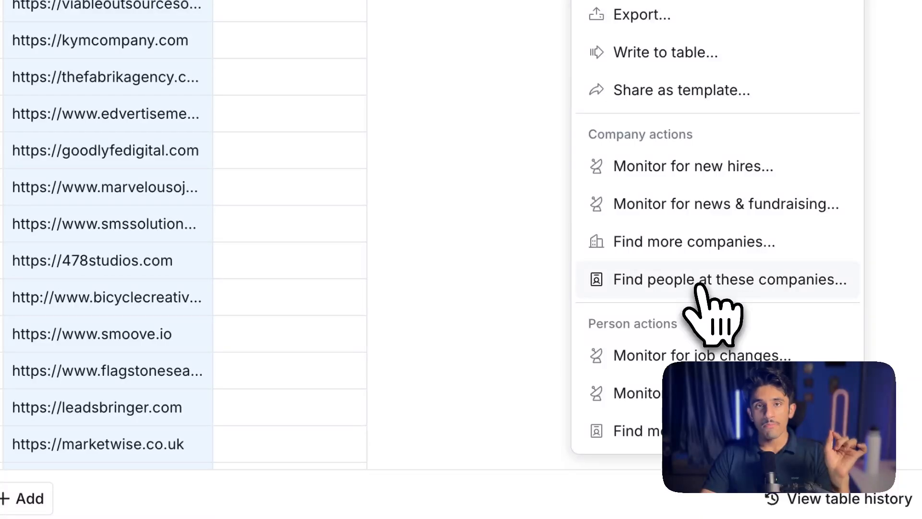
pyautogui.click(695, 286)
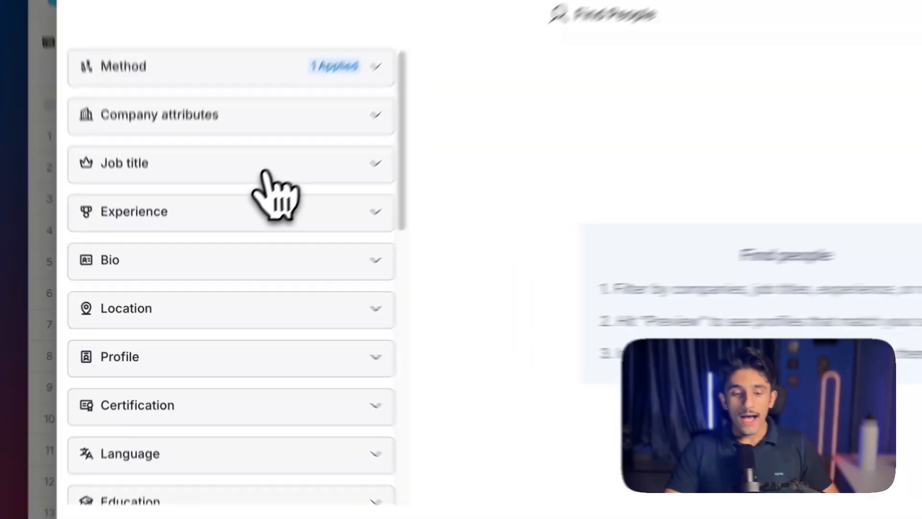
pyautogui.click(241, 216)
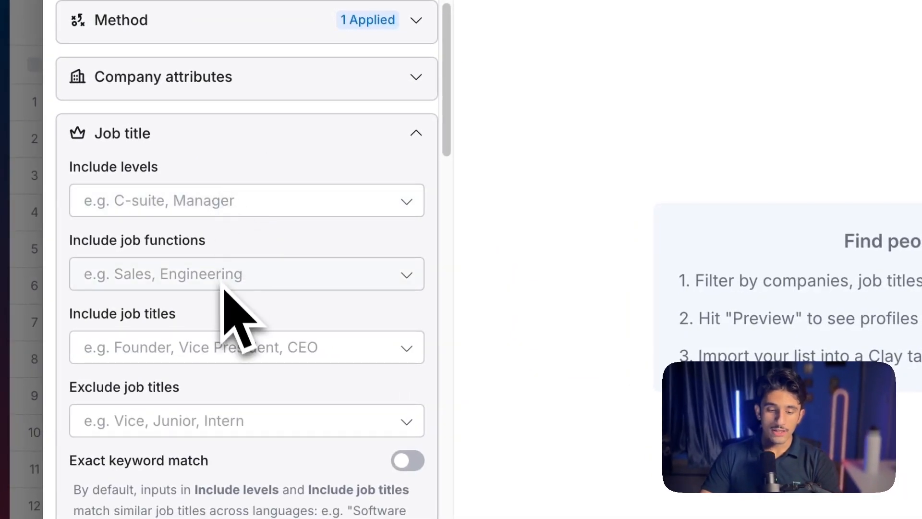
pyautogui.click(195, 356)
pyautogui.click(545, 422)
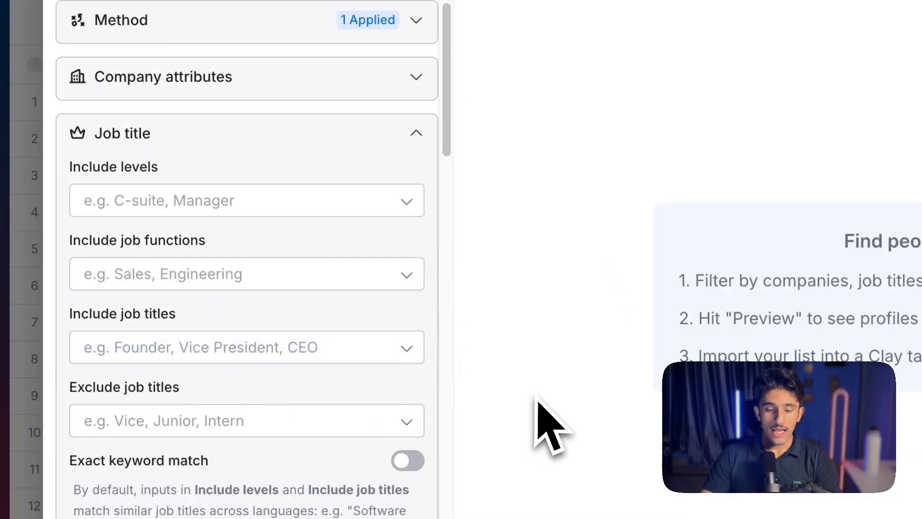
# - Include the job levels Owner, Partner, C-suite, VP, Director, Head, Manager and Senior in the people search
pyautogui.click(252, 205)
pyautogui.click(212, 241)
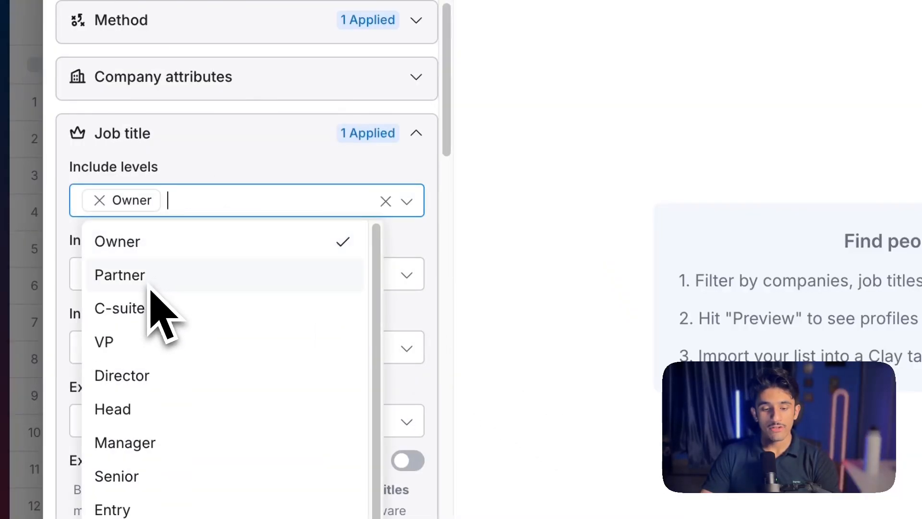
pyautogui.click(149, 284)
pyautogui.click(140, 321)
pyautogui.click(144, 367)
pyautogui.click(159, 400)
pyautogui.click(163, 433)
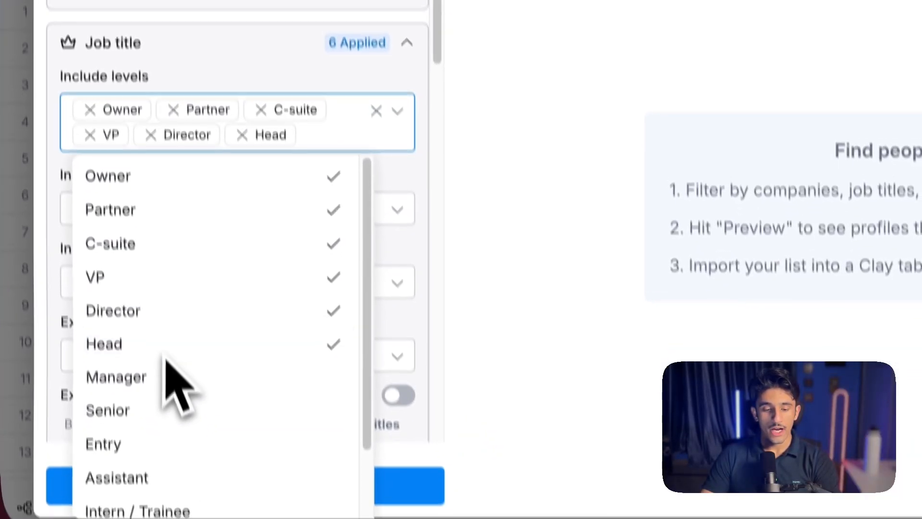
pyautogui.click(164, 377)
pyautogui.click(240, 409)
pyautogui.click(580, 302)
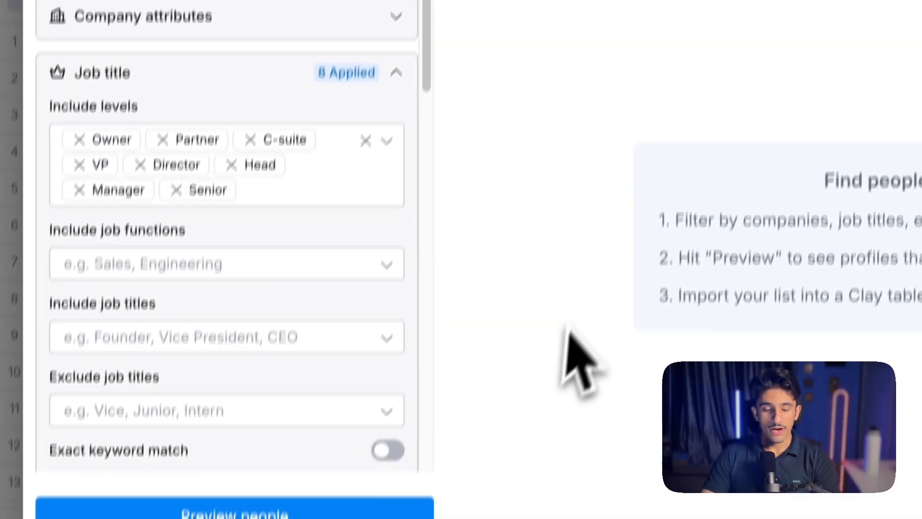
# - Look through the Experience, Location and Education filters of the people search
pyautogui.scroll(-10, 288, 341)
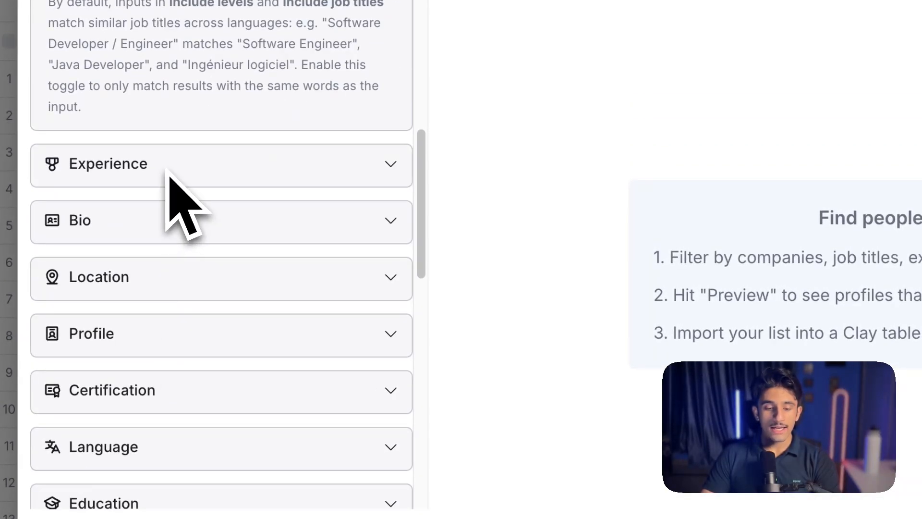
pyautogui.click(169, 171)
pyautogui.scroll(-5, 167, 297)
pyautogui.scroll(-2, 140, 293)
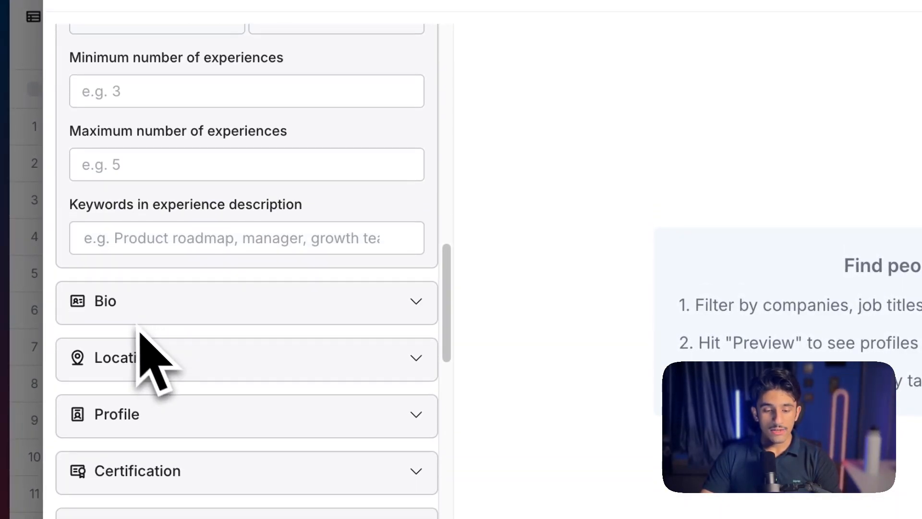
pyautogui.scroll(-4, 139, 330)
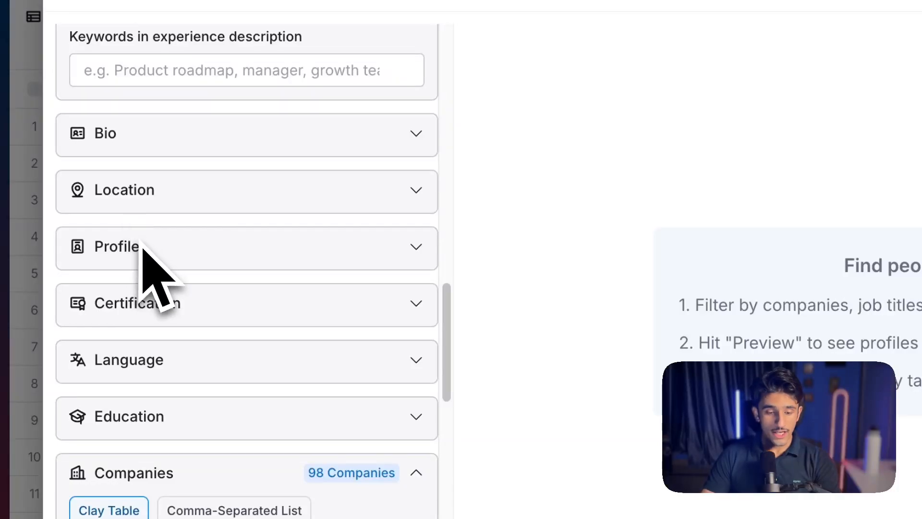
pyautogui.click(163, 202)
pyautogui.click(165, 252)
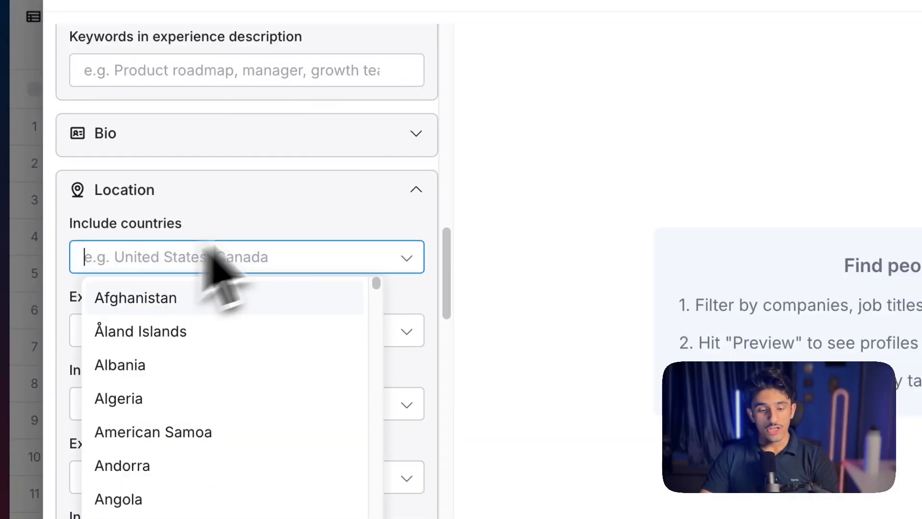
pyautogui.click(356, 193)
pyautogui.click(363, 192)
pyautogui.scroll(-1, 199, 279)
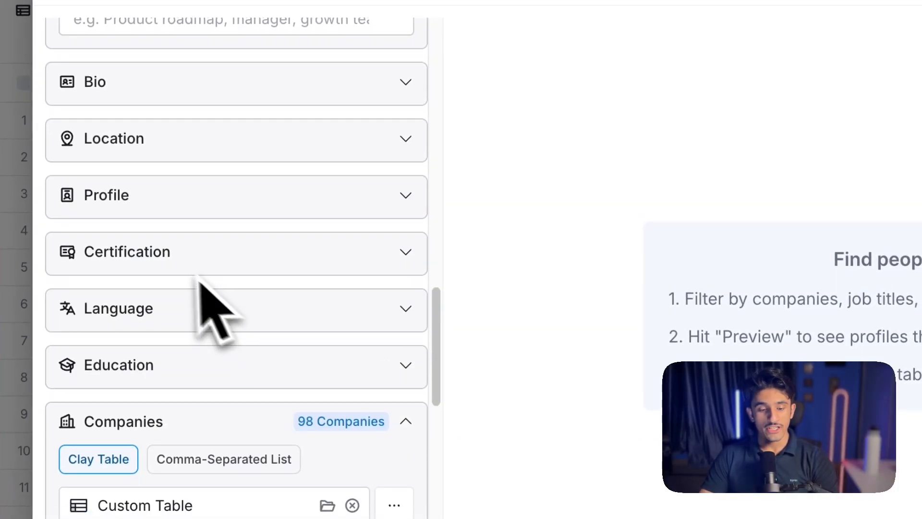
pyautogui.scroll(-1, 163, 221)
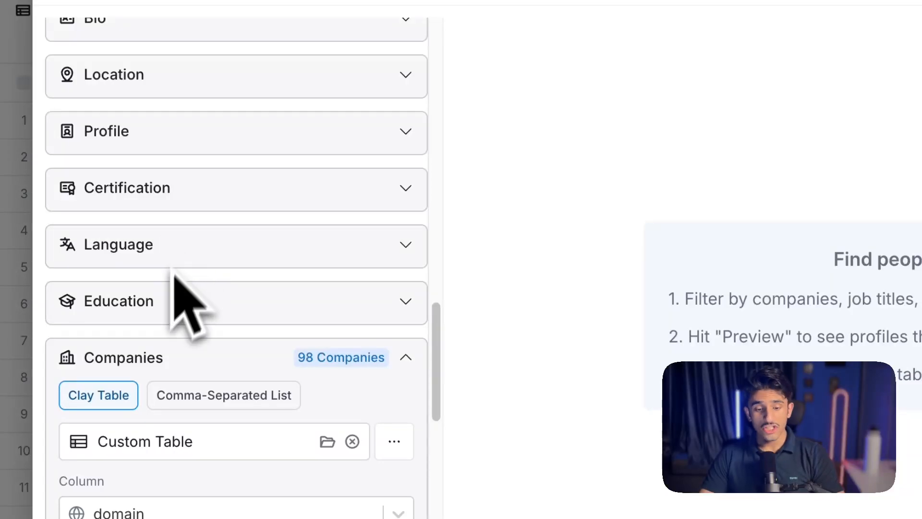
pyautogui.click(158, 307)
# - Check the search's company source table and column, and examine the overall and per-company result limits
pyautogui.scroll(-3, 269, 336)
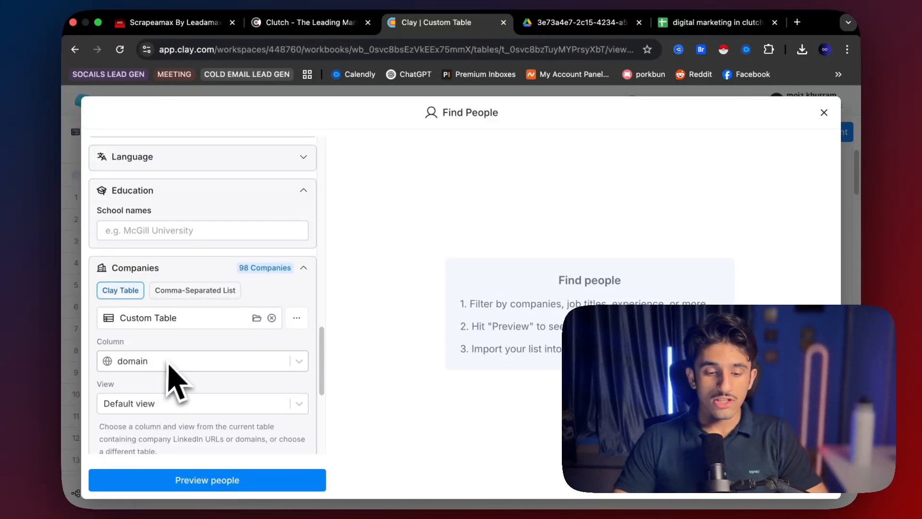
pyautogui.scroll(-5, 168, 365)
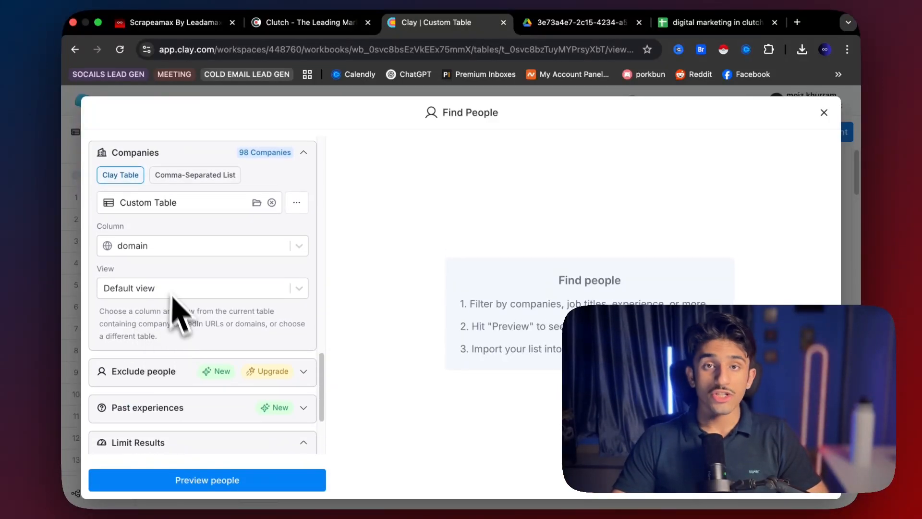
pyautogui.scroll(-4, 216, 313)
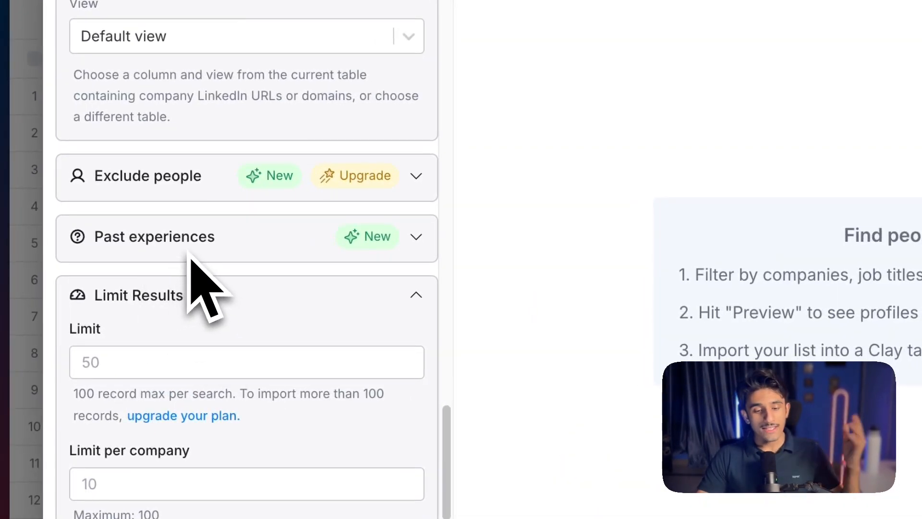
pyautogui.scroll(-1, 187, 336)
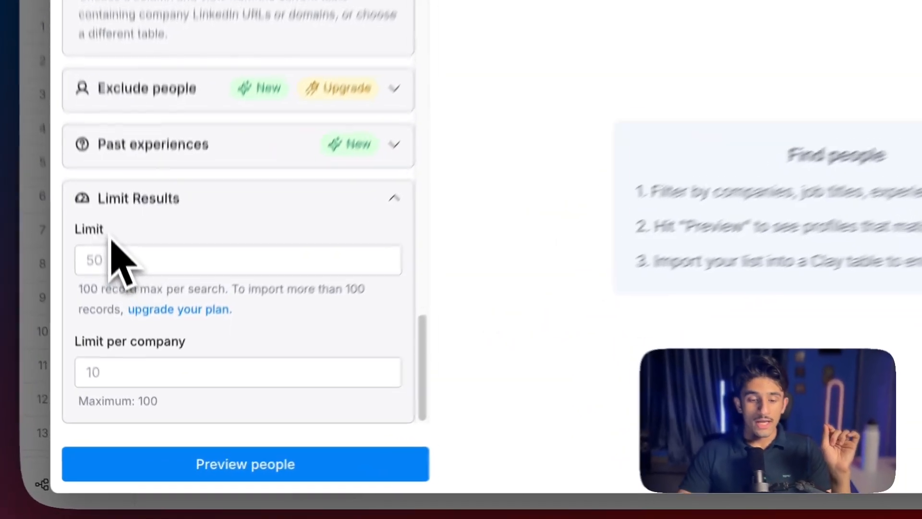
pyautogui.click(163, 243)
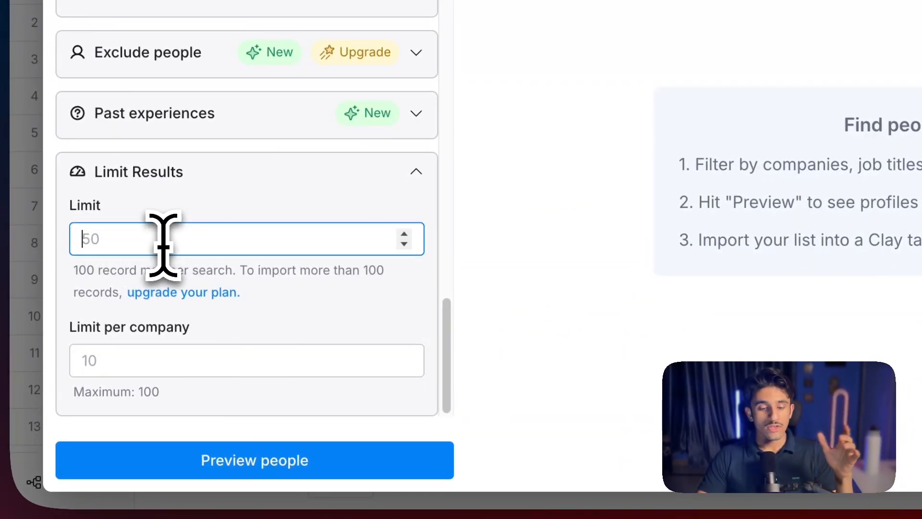
pyautogui.click(122, 369)
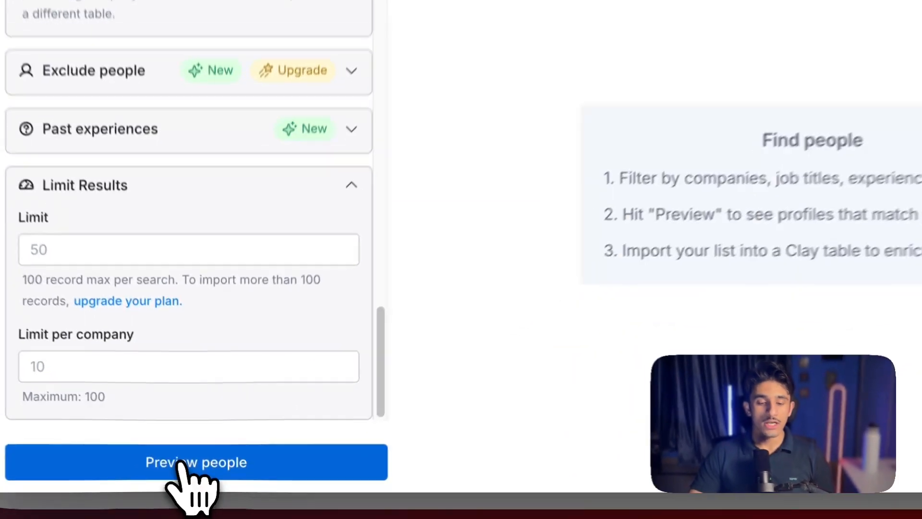
# - Preview the matching people and import them into a new blank table without additional enrichments, closing the source details
pyautogui.click(199, 480)
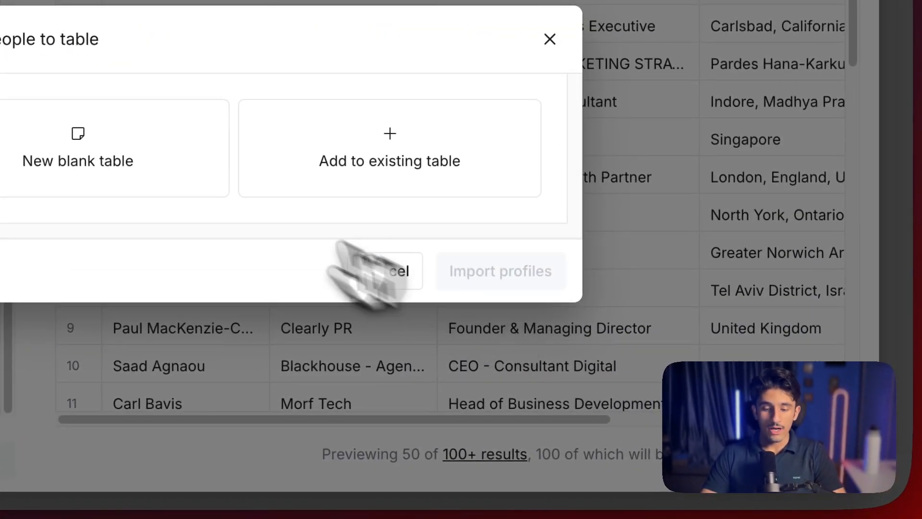
pyautogui.click(413, 304)
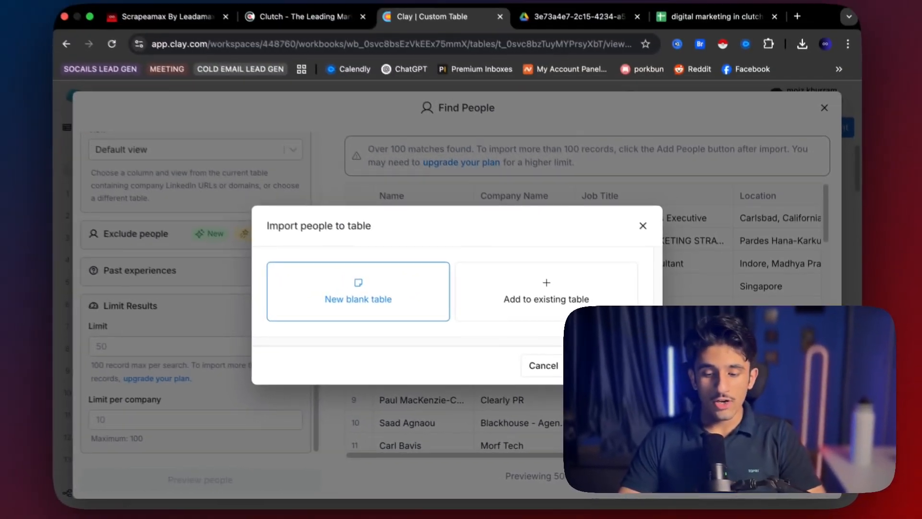
pyautogui.click(608, 366)
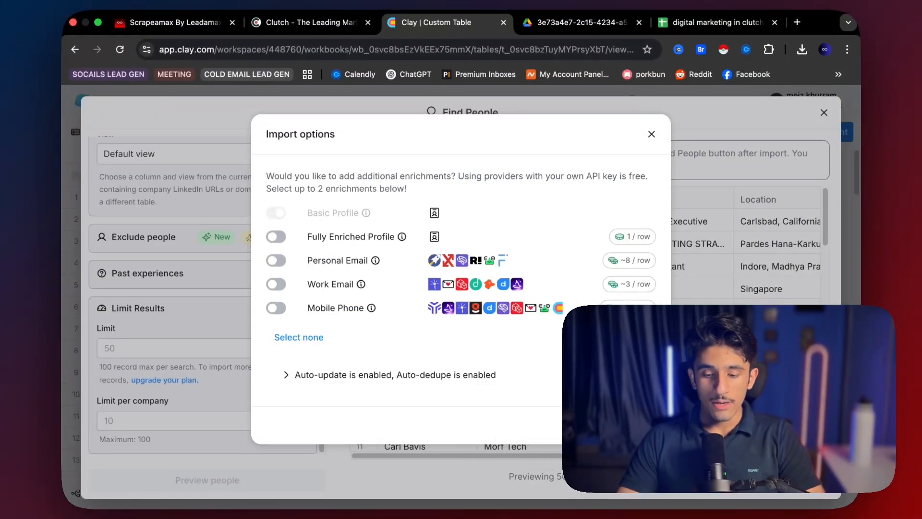
pyautogui.click(626, 425)
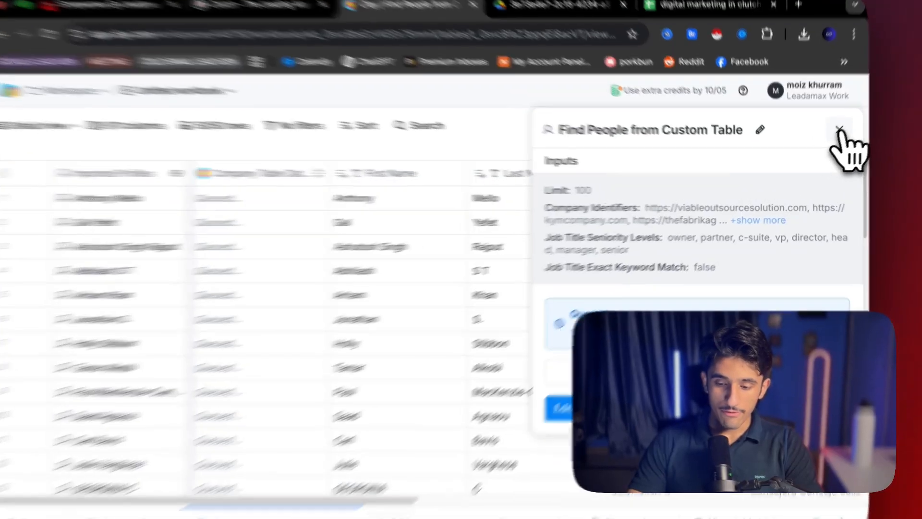
pyautogui.click(834, 135)
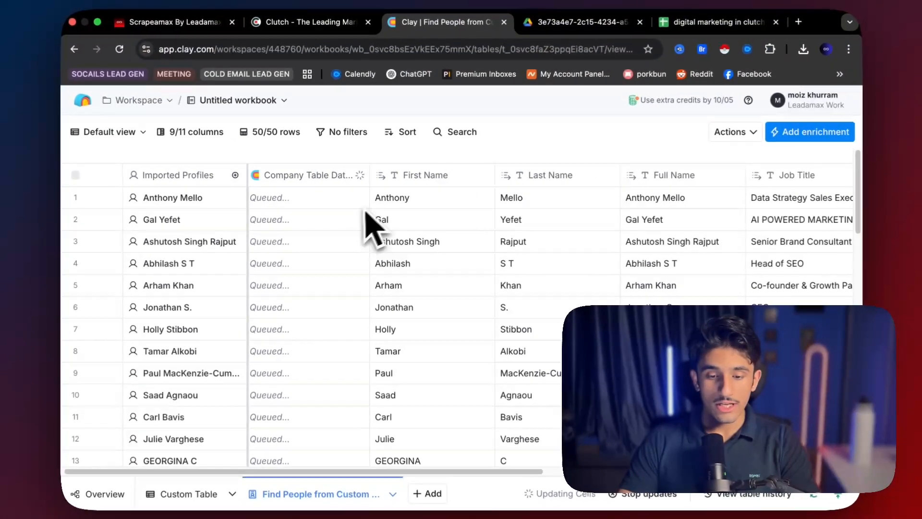
# - Examine the imported people table across all its columns and through its last row
pyautogui.hscroll(2, 403, 213)
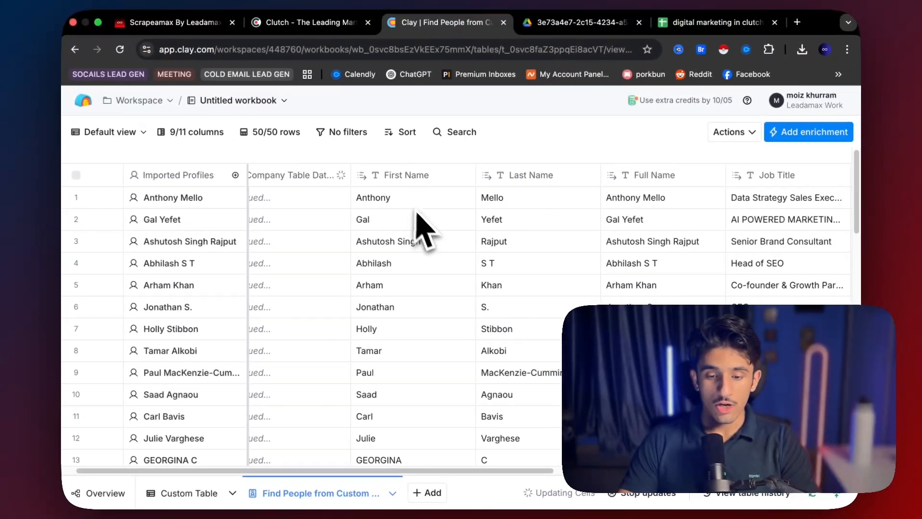
pyautogui.hscroll(10, 406, 216)
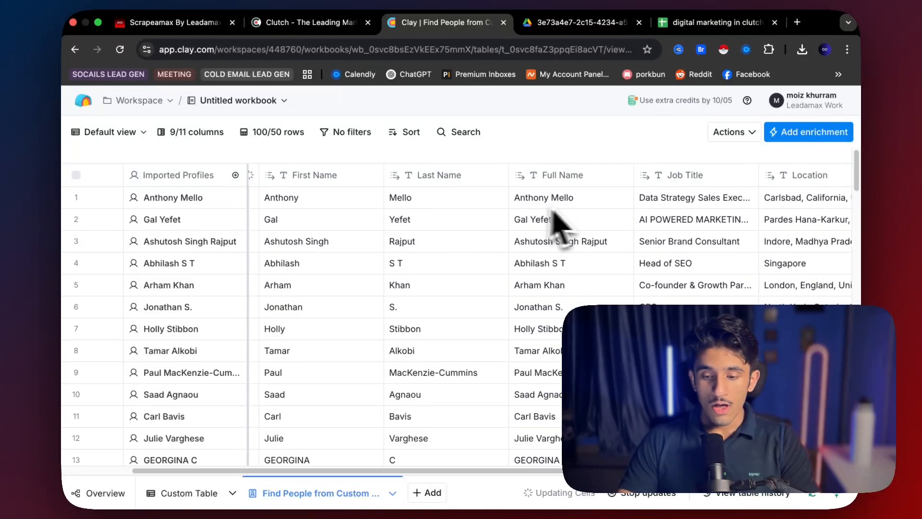
pyautogui.hscroll(8, 611, 221)
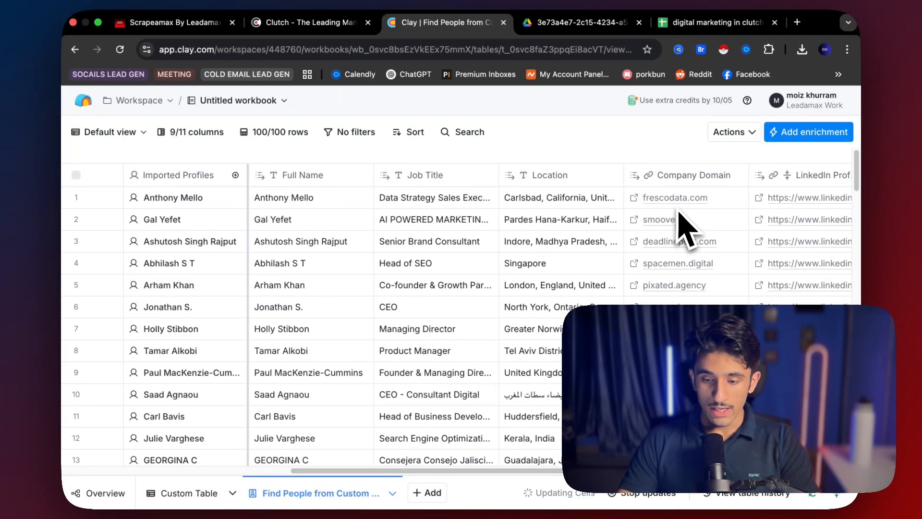
pyautogui.hscroll(7, 673, 226)
pyautogui.hscroll(-20, 672, 216)
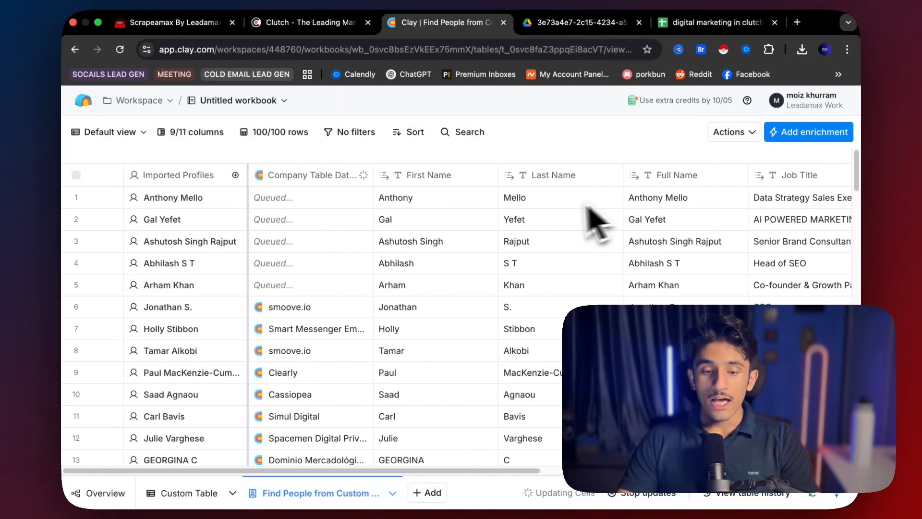
pyautogui.scroll(-20, 504, 262)
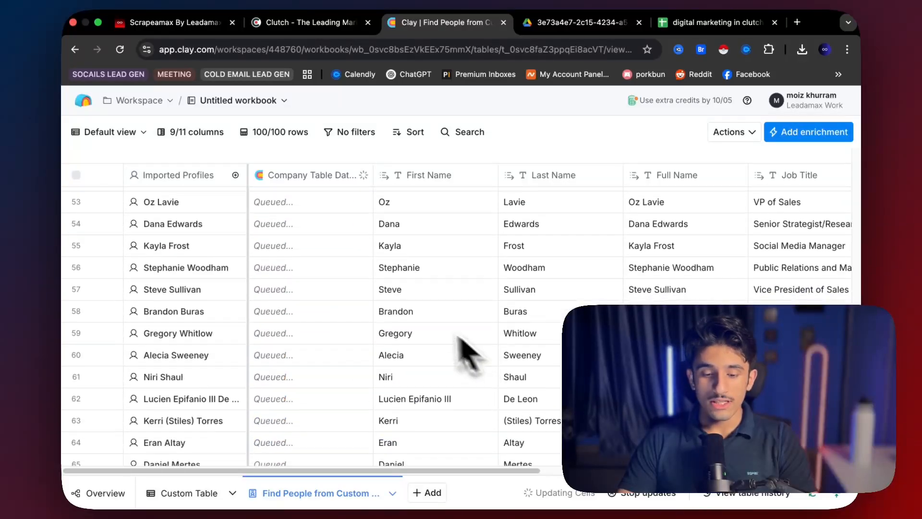
pyautogui.scroll(20, 470, 350)
pyautogui.scroll(-15, 493, 340)
pyautogui.scroll(-20, 494, 339)
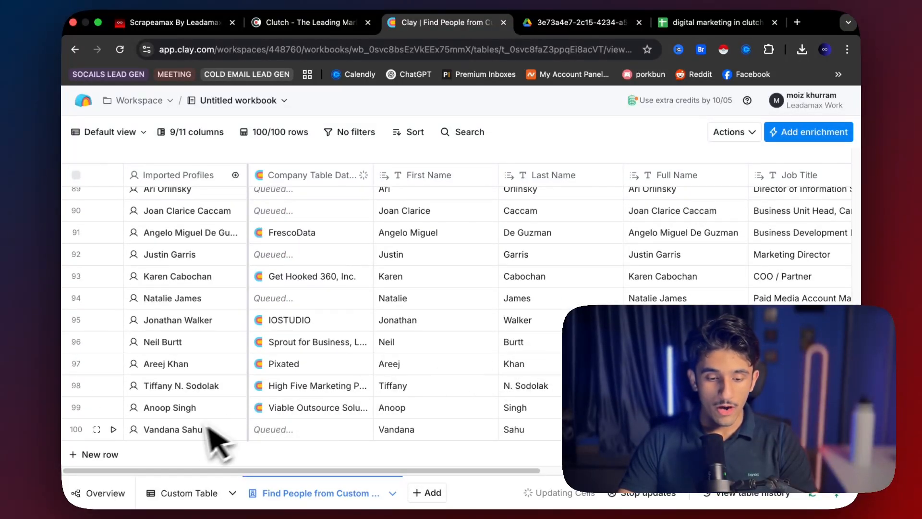
pyautogui.hscroll(15, 481, 355)
pyautogui.scroll(20, 782, 243)
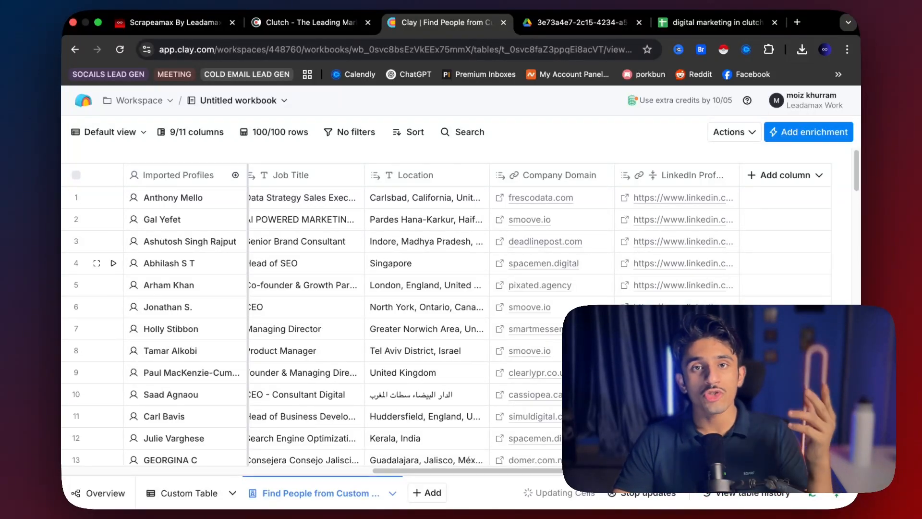
# - Add a new enrichment column, searching for "find work" and choosing Findymail's Find Work Email
pyautogui.click(768, 173)
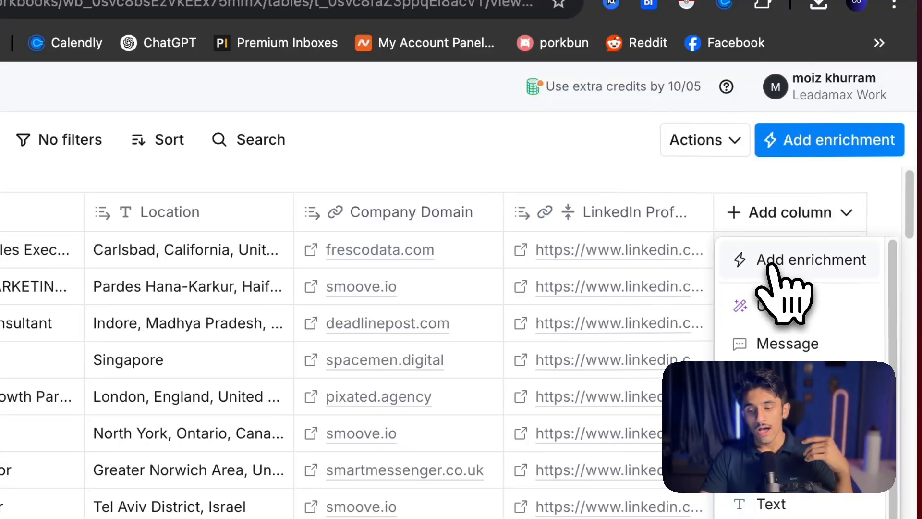
pyautogui.click(774, 262)
pyautogui.write('fin')
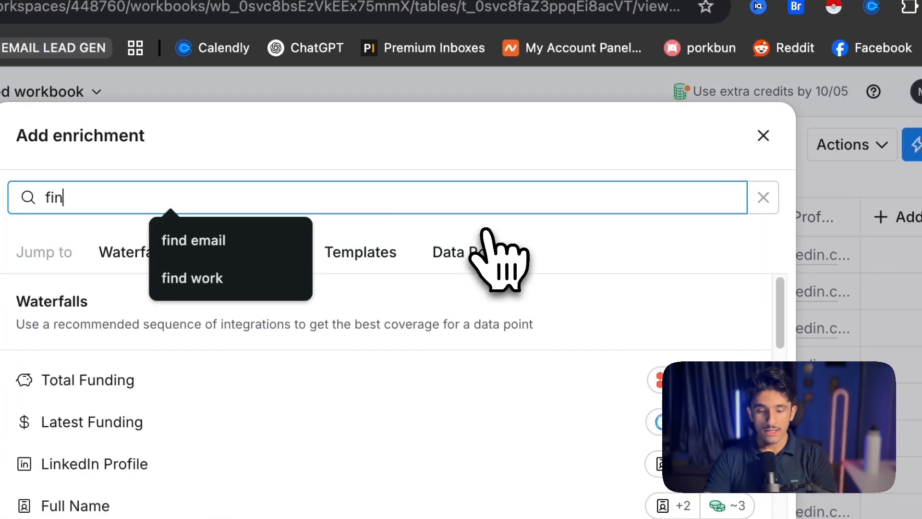
pyautogui.write('d work')
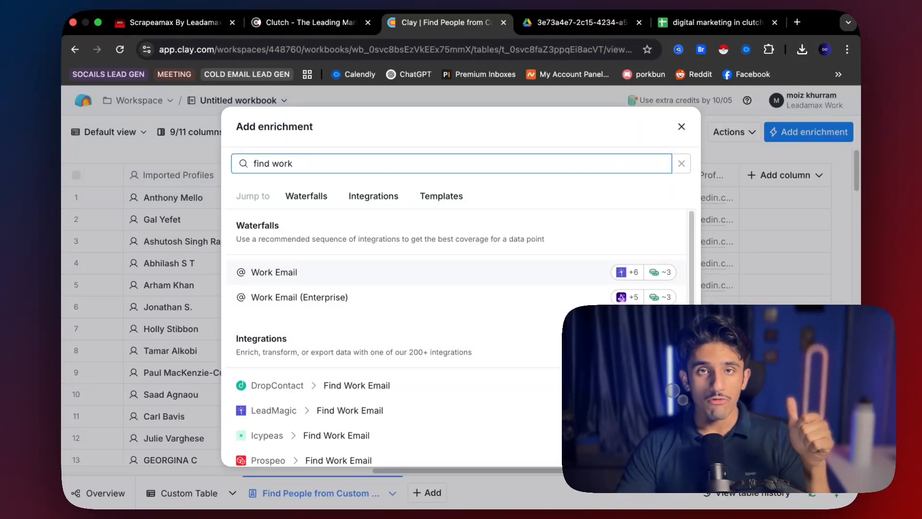
pyautogui.scroll(-3, 460, 295)
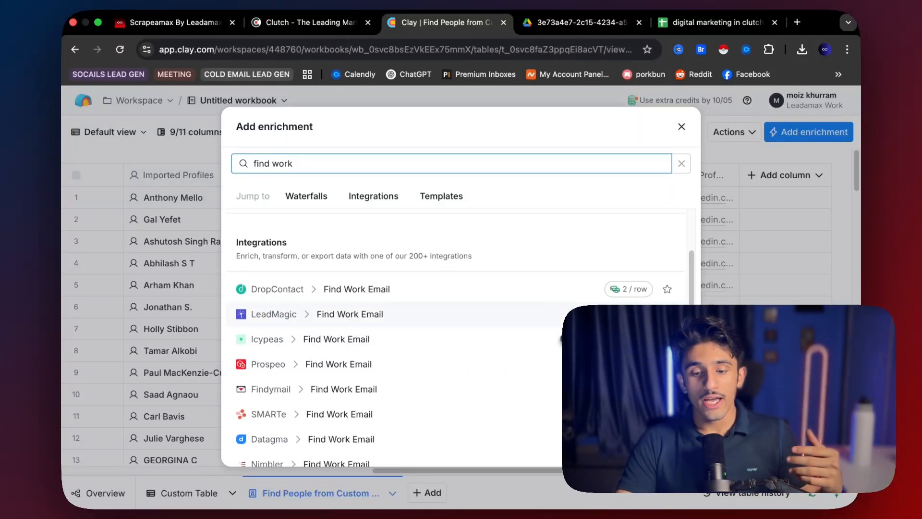
pyautogui.scroll(-2, 501, 361)
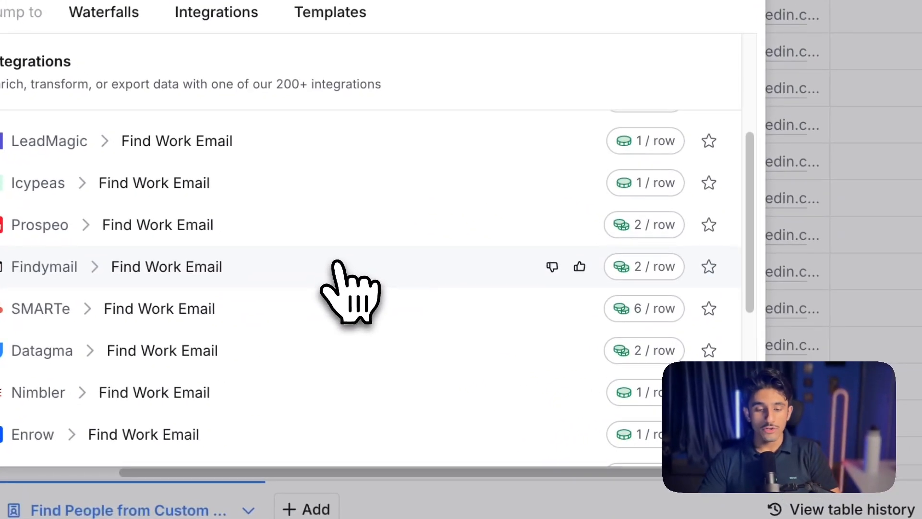
pyautogui.click(469, 347)
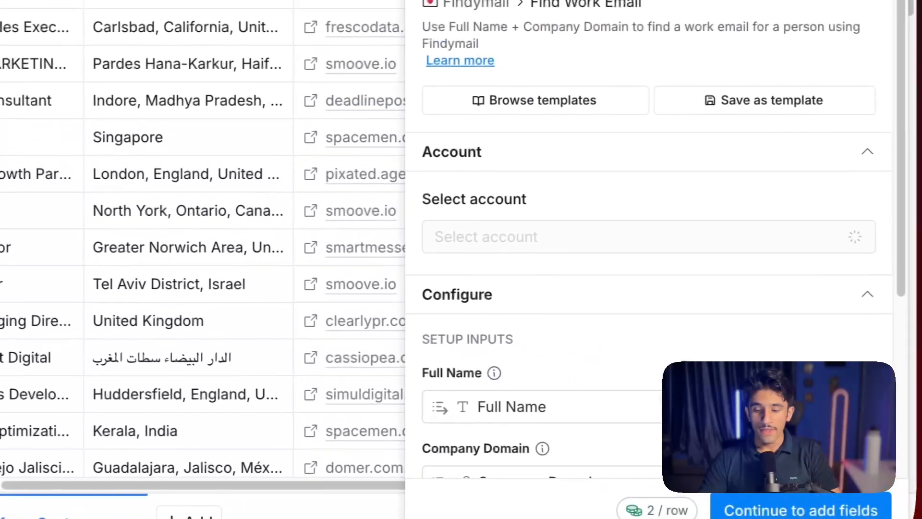
# - Check the Findymail account and input mapping, and save the enrichment with Email and Status columns without running it
pyautogui.scroll(-2, 699, 336)
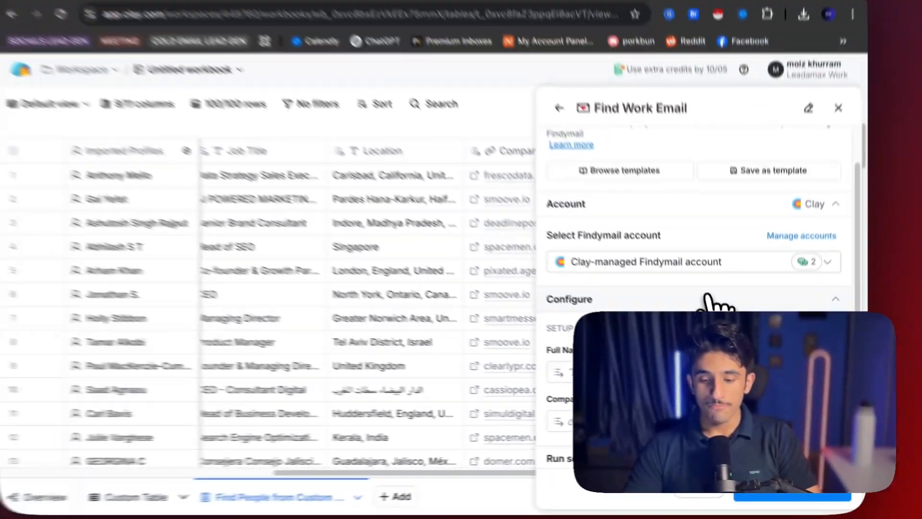
pyautogui.scroll(-2, 689, 221)
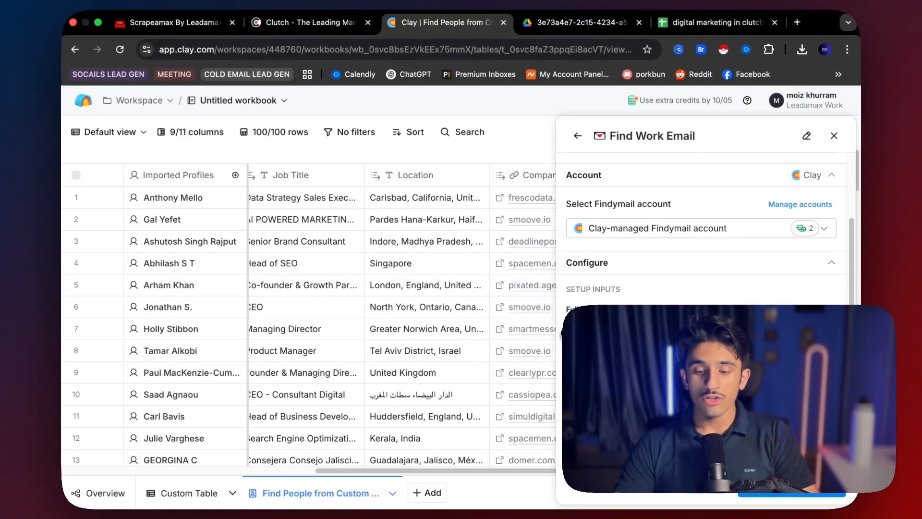
pyautogui.scroll(-3, 702, 240)
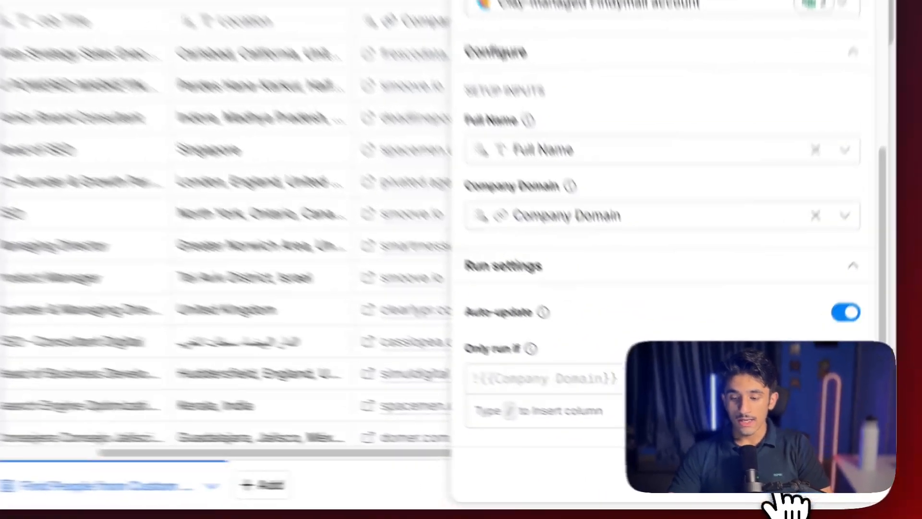
pyautogui.click(782, 489)
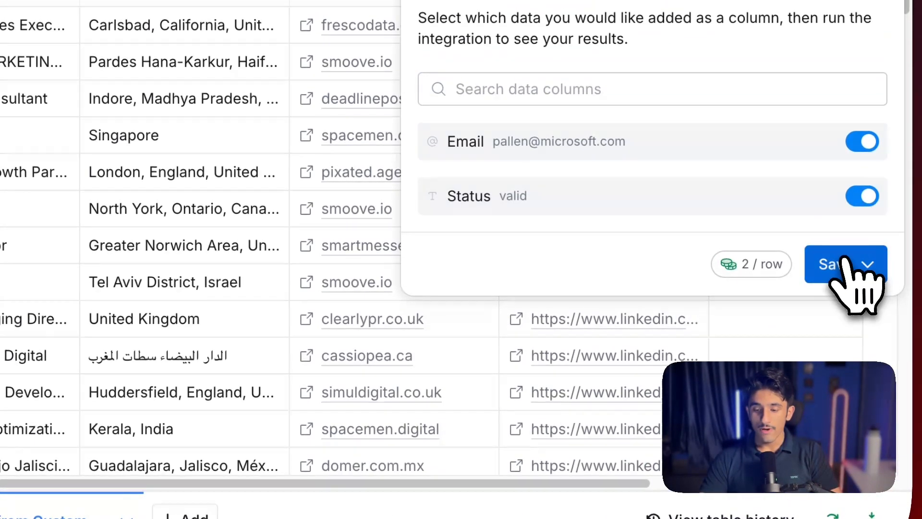
pyautogui.click(844, 261)
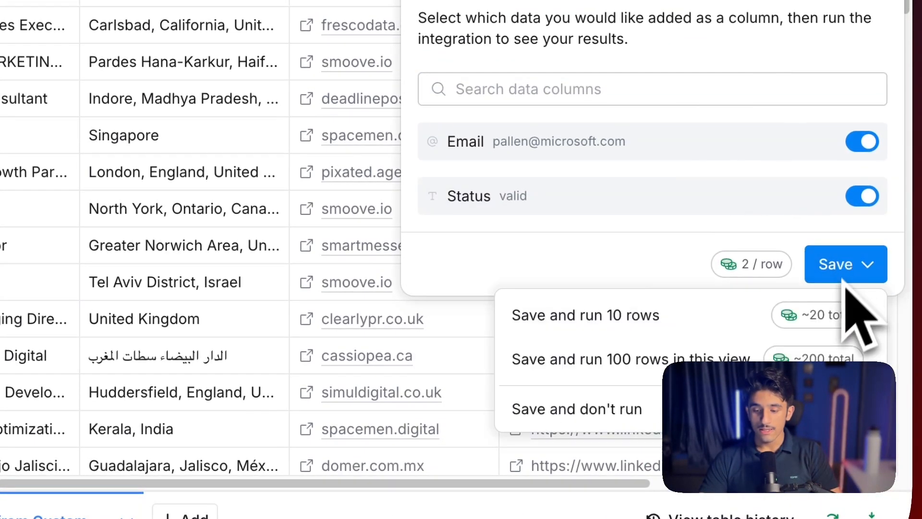
pyautogui.click(562, 409)
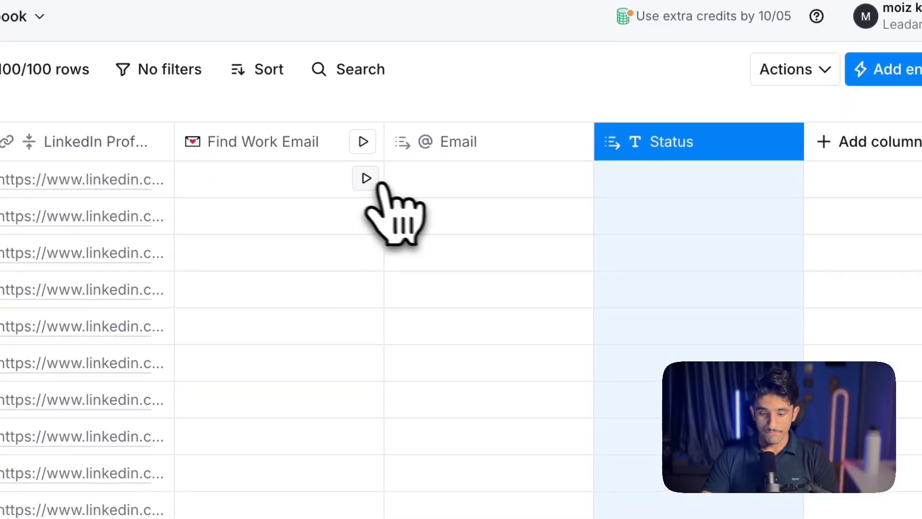
# - Run the Find Work Email enrichment individually for the first five people in the table
pyautogui.click(366, 178)
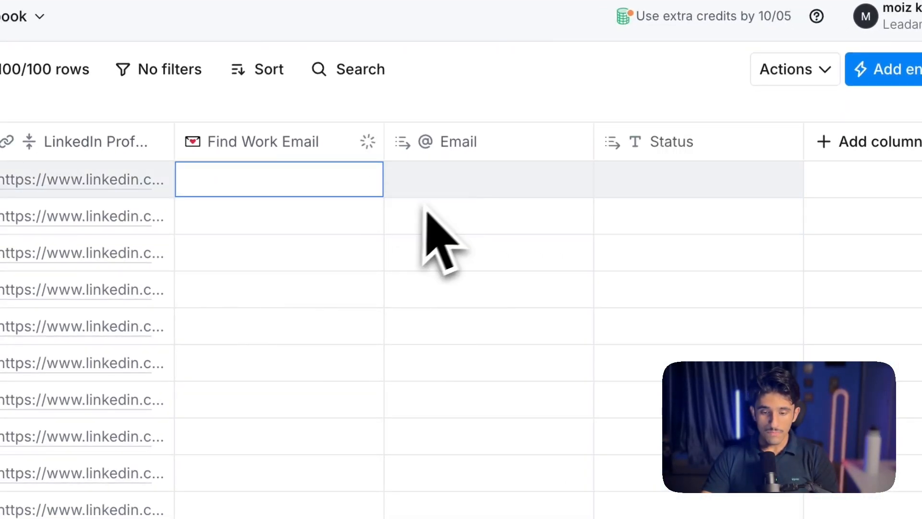
pyautogui.click(365, 216)
pyautogui.click(365, 252)
pyautogui.click(366, 289)
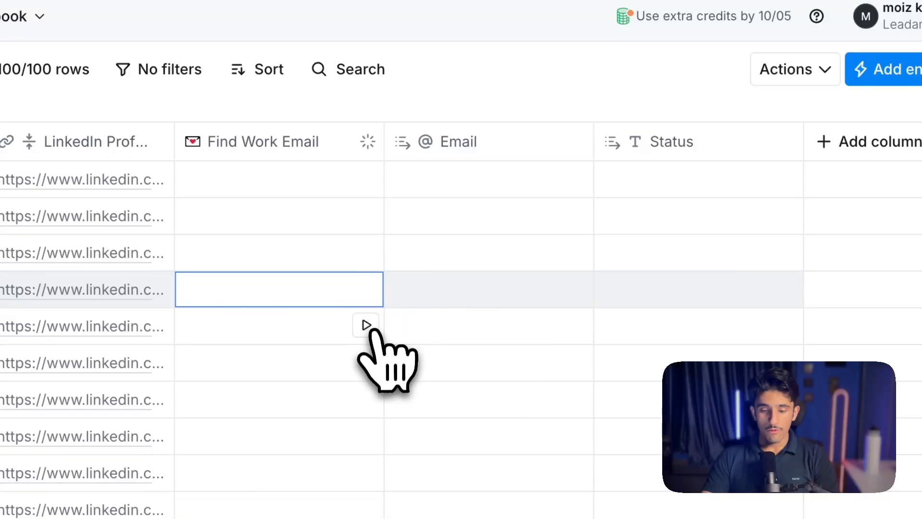
pyautogui.click(366, 326)
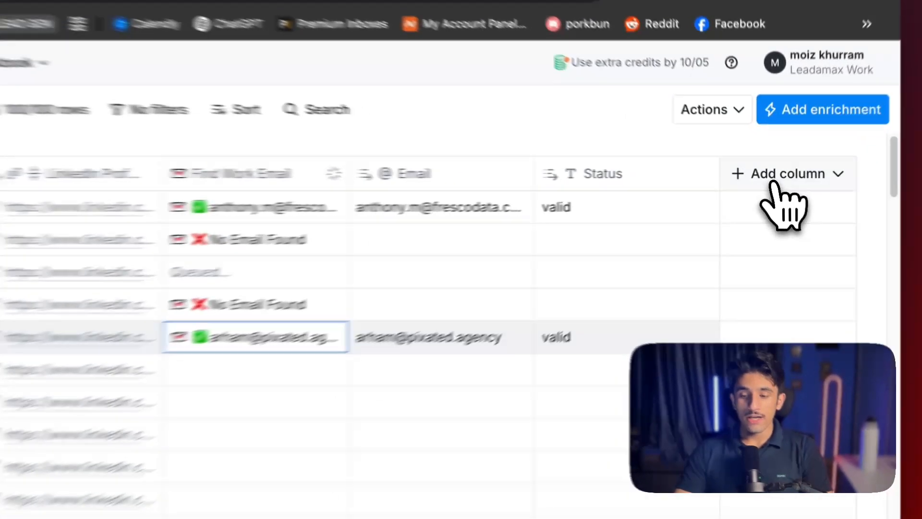
# - Add another enrichment column, searching for "find email" and choosing DropContact's Find Work Email
pyautogui.click(775, 178)
pyautogui.click(781, 202)
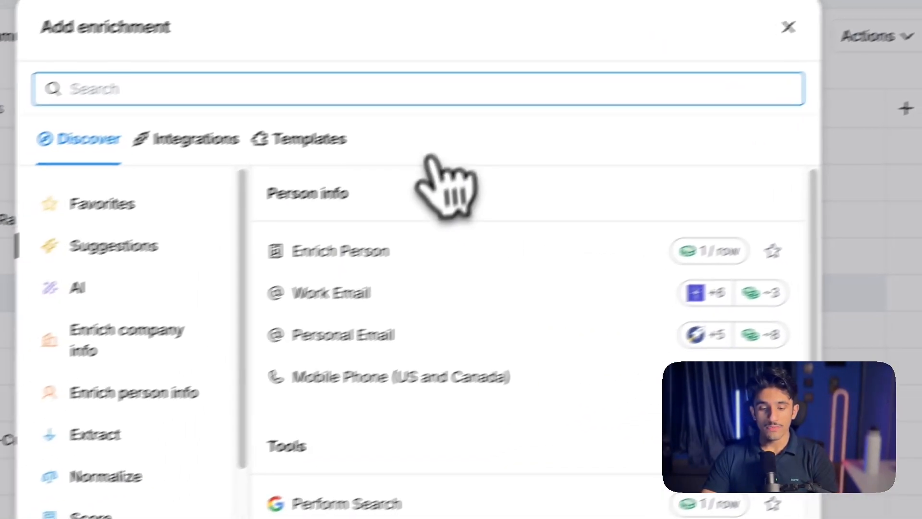
pyautogui.write('find')
pyautogui.scroll(-2, 384, 312)
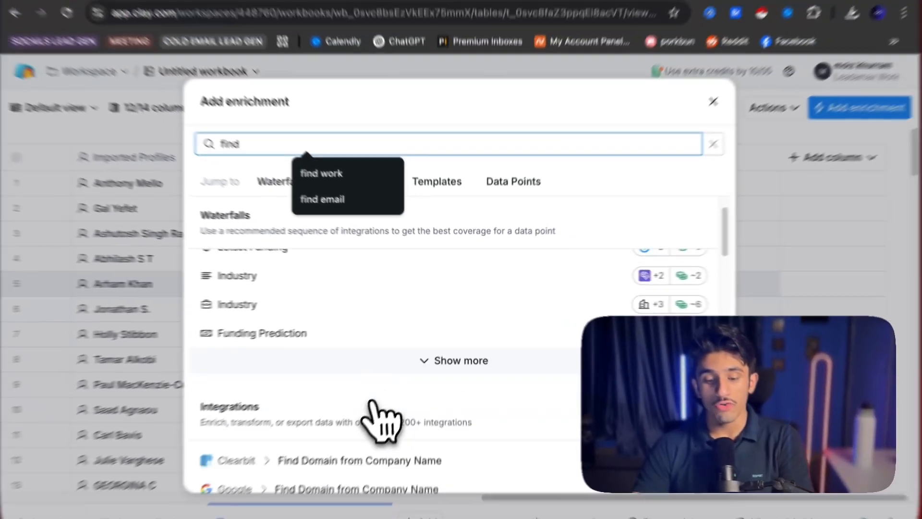
pyautogui.scroll(-3, 374, 411)
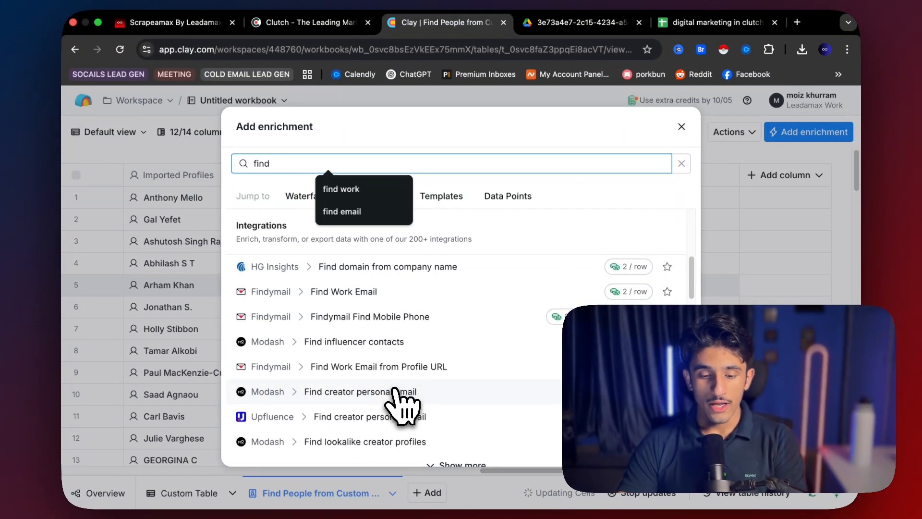
pyautogui.write('e')
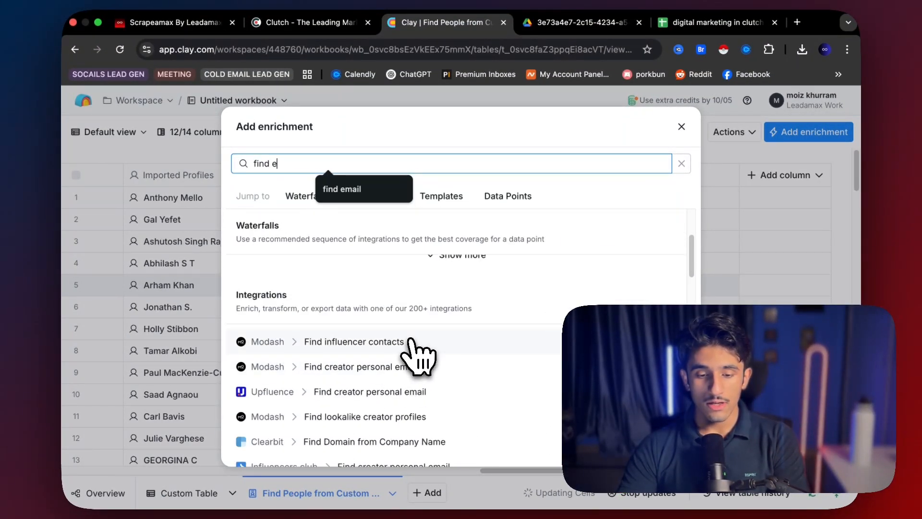
pyautogui.write('mail')
pyautogui.scroll(-3, 432, 394)
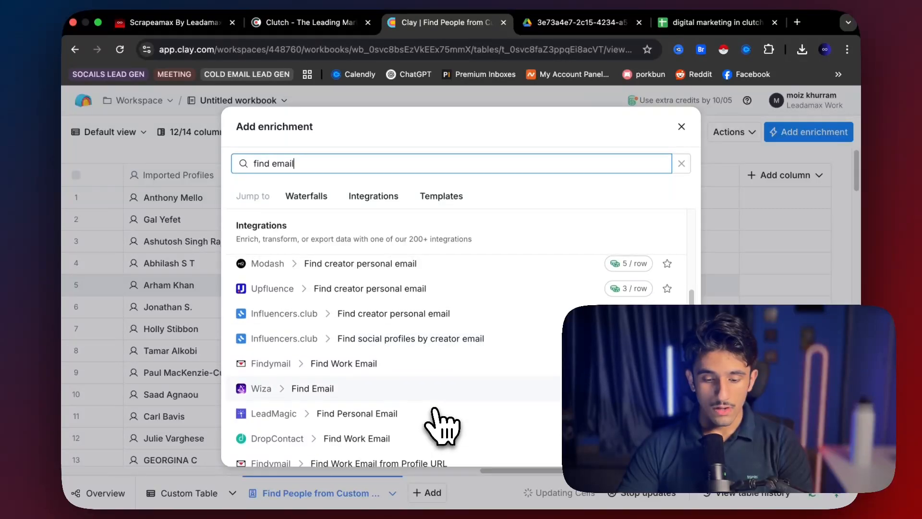
pyautogui.scroll(-1, 373, 387)
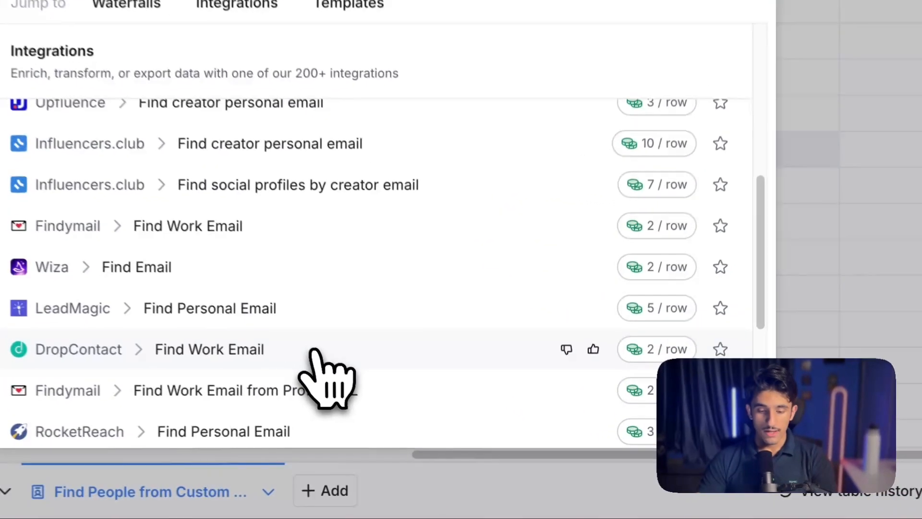
pyautogui.click(383, 407)
# - Generate and save a run condition for the DropContact enrichment from the prompt "only run if Email is blank", using the existing Email column
pyautogui.scroll(-3, 749, 327)
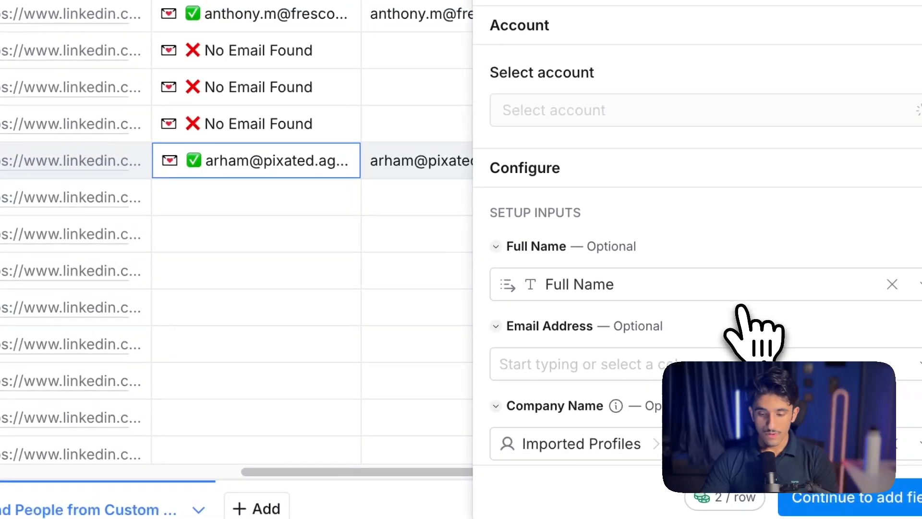
pyautogui.hscroll(10, 387, 313)
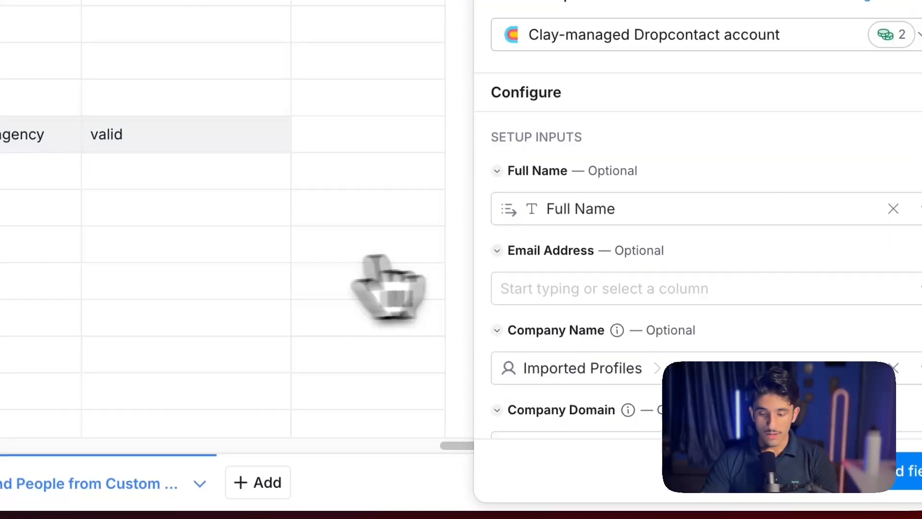
pyautogui.scroll(-8, 669, 268)
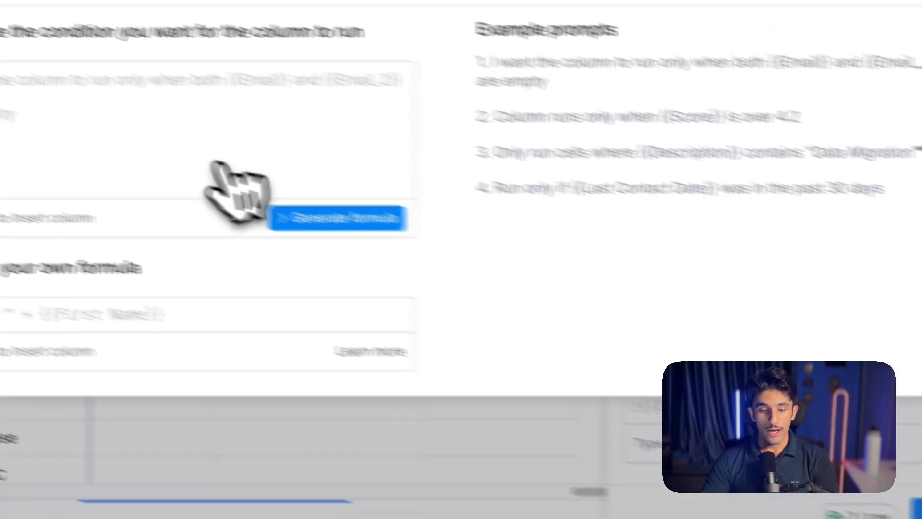
pyautogui.write('only run')
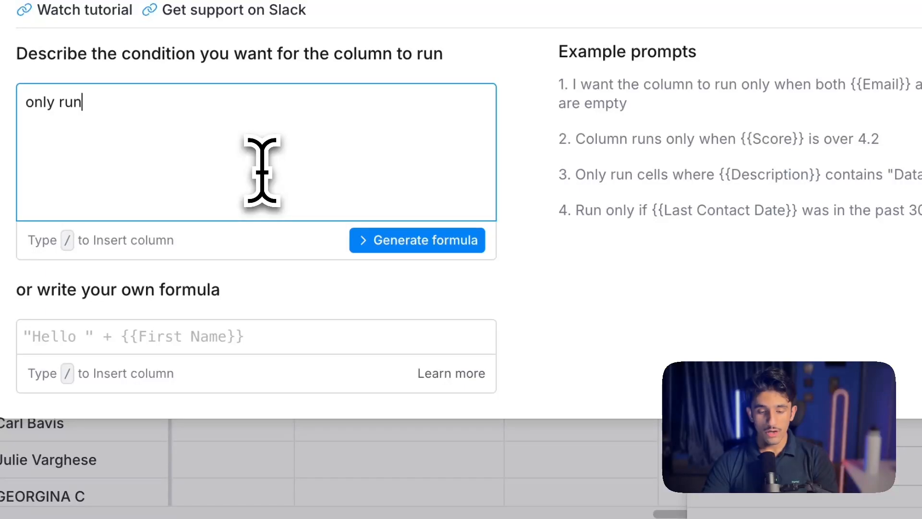
pyautogui.write(' if /')
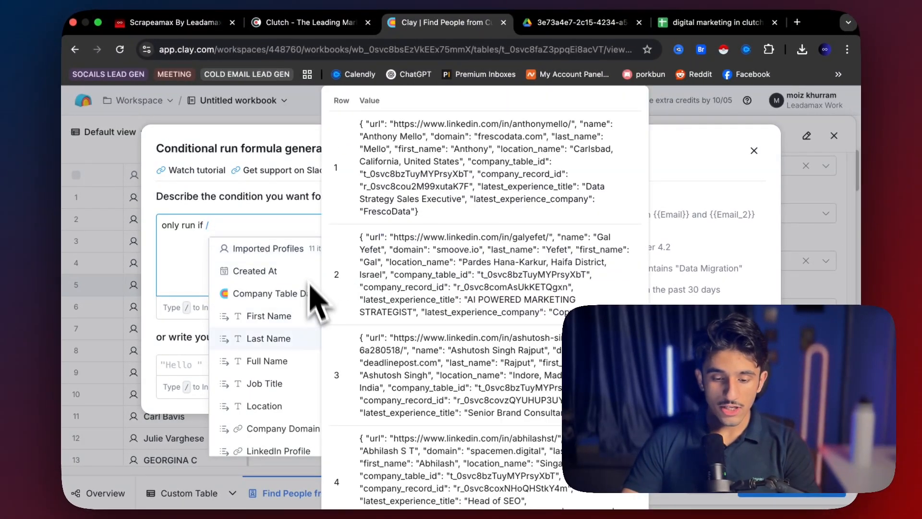
pyautogui.scroll(-2, 288, 365)
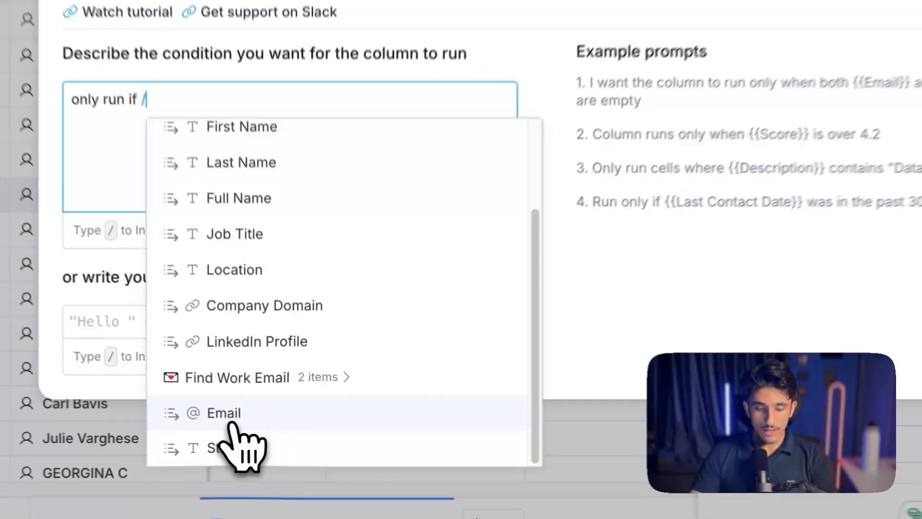
pyautogui.click(264, 427)
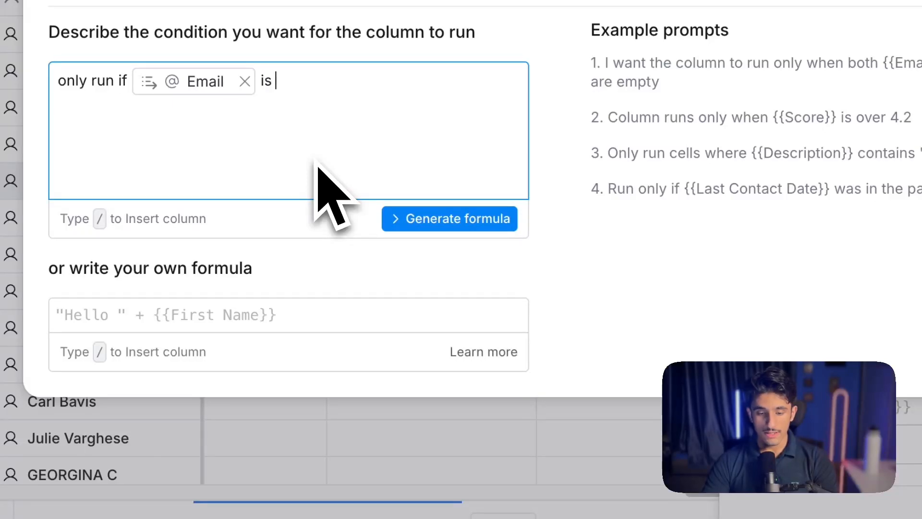
pyautogui.click(447, 222)
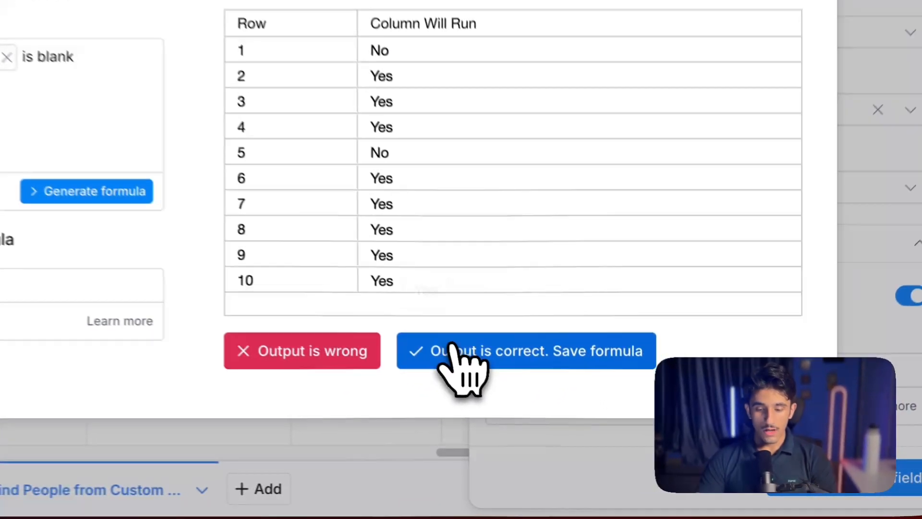
pyautogui.click(528, 407)
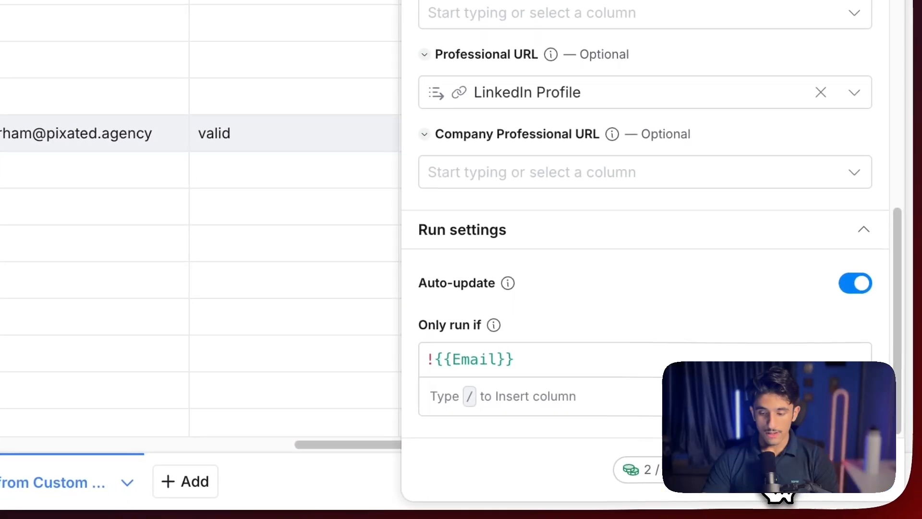
# - Continue to the output fields, add the first item's Email as a column, and save the DropContact enrichment without running it
pyautogui.click(779, 495)
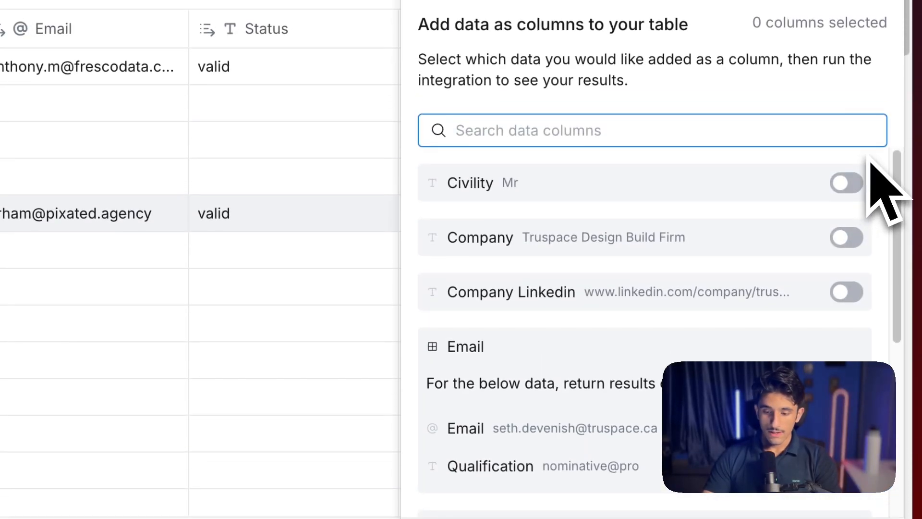
pyautogui.scroll(-5, 788, 288)
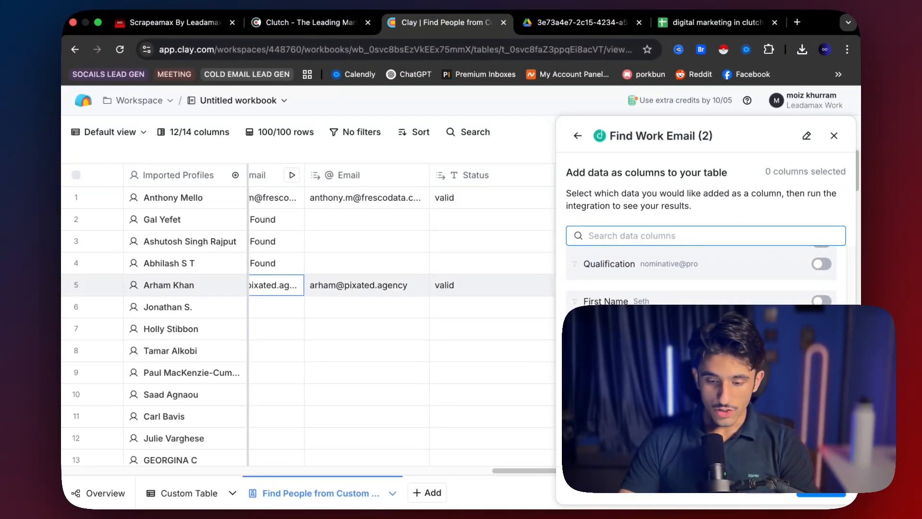
pyautogui.scroll(1, 701, 276)
pyautogui.scroll(3, 701, 276)
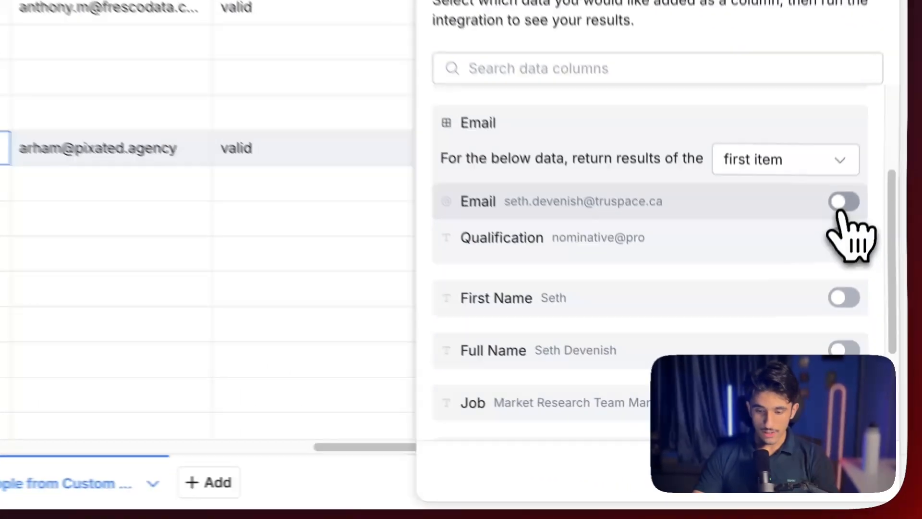
pyautogui.click(822, 318)
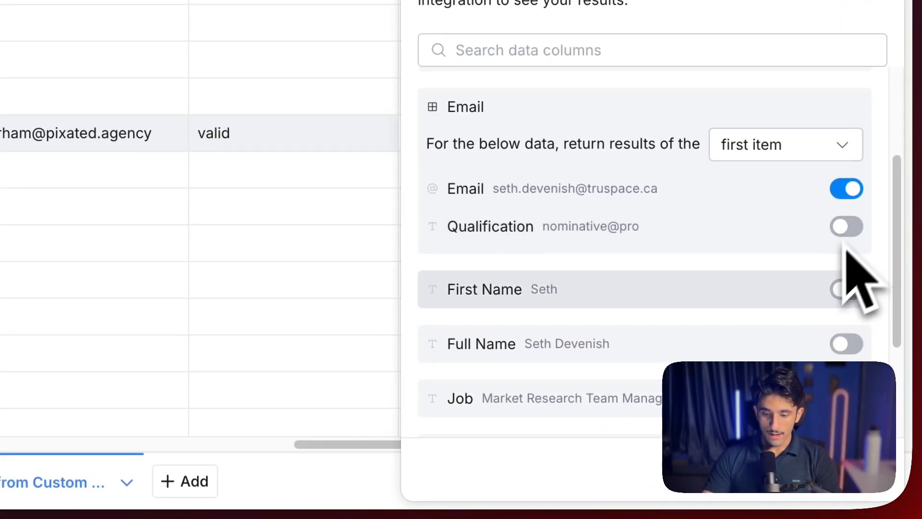
pyautogui.scroll(3, 830, 346)
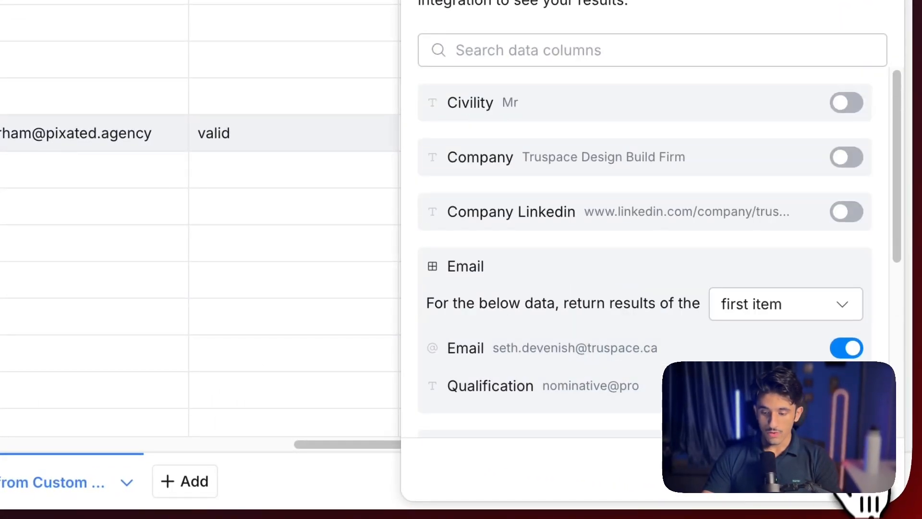
pyautogui.click(845, 466)
pyautogui.click(792, 380)
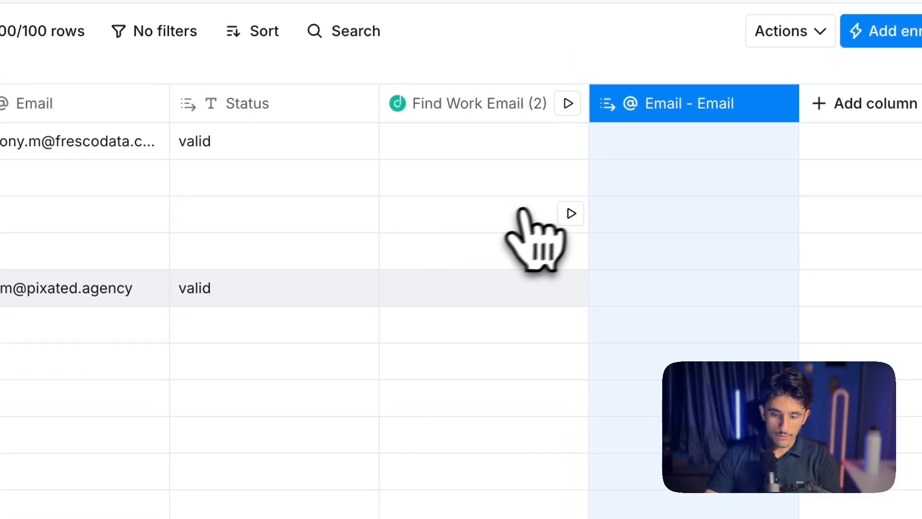
# - Run the Find Work Email (2) enrichment individually for the first five people and check the results against the Findymail columns
pyautogui.click(571, 176)
pyautogui.click(571, 213)
pyautogui.click(571, 250)
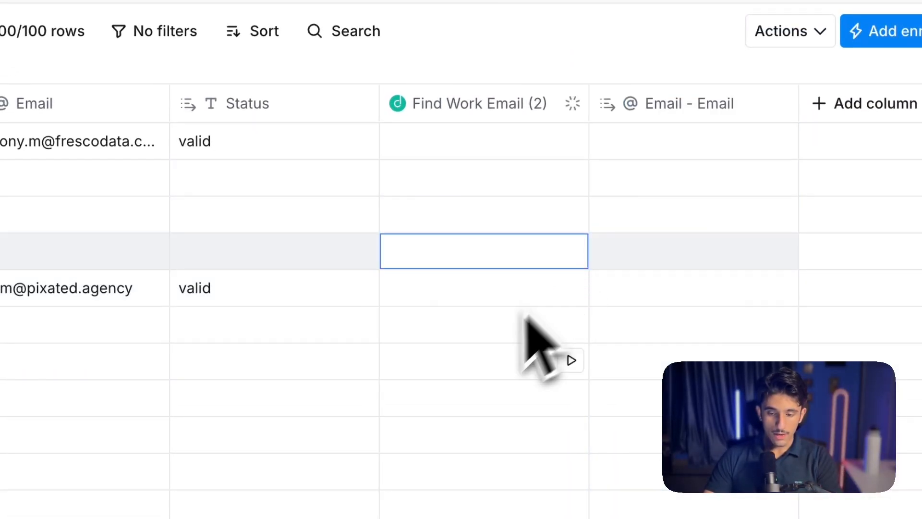
pyautogui.hscroll(-5, 480, 346)
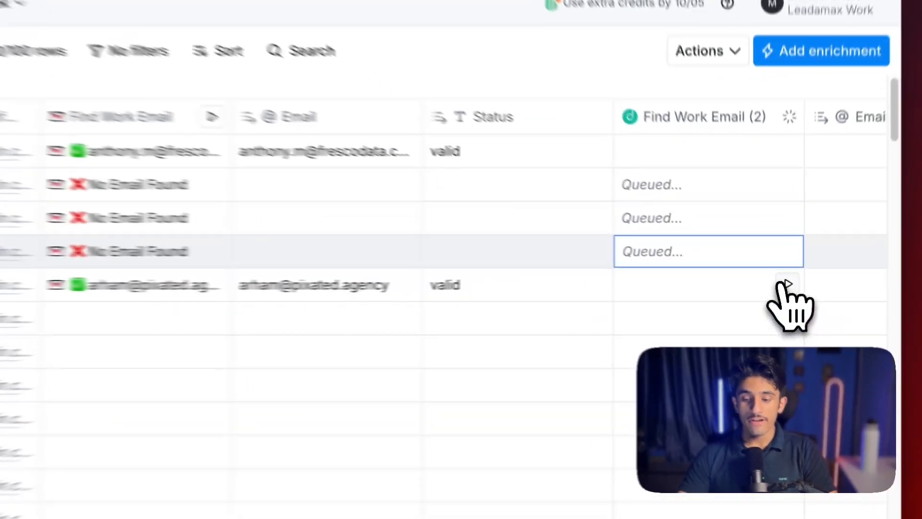
pyautogui.click(780, 285)
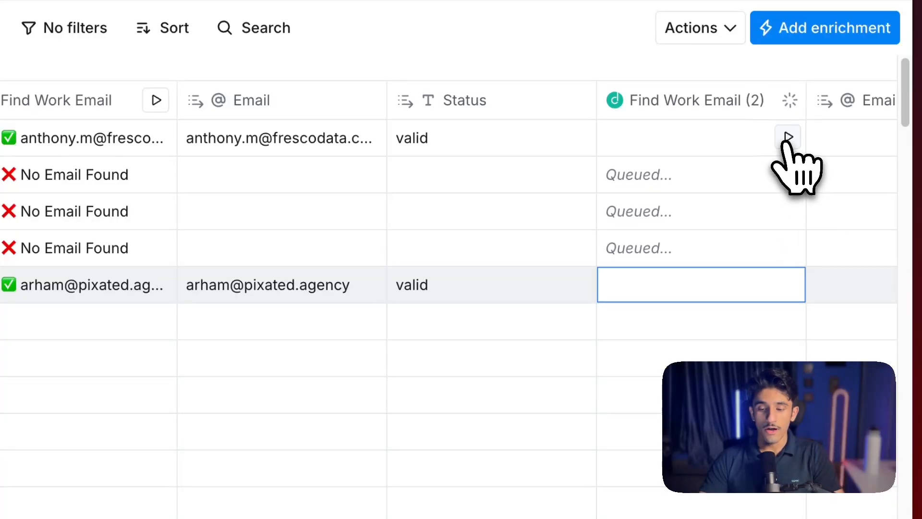
pyautogui.click(782, 138)
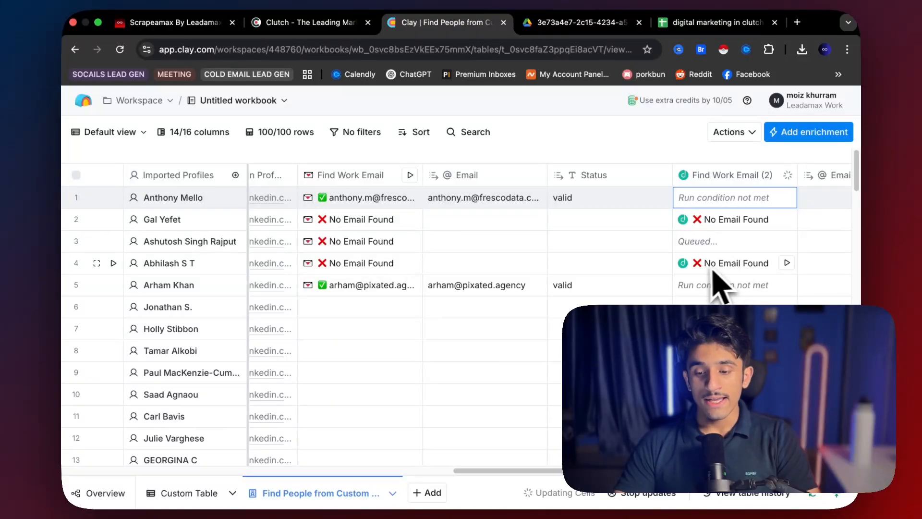
pyautogui.hscroll(-2, 711, 279)
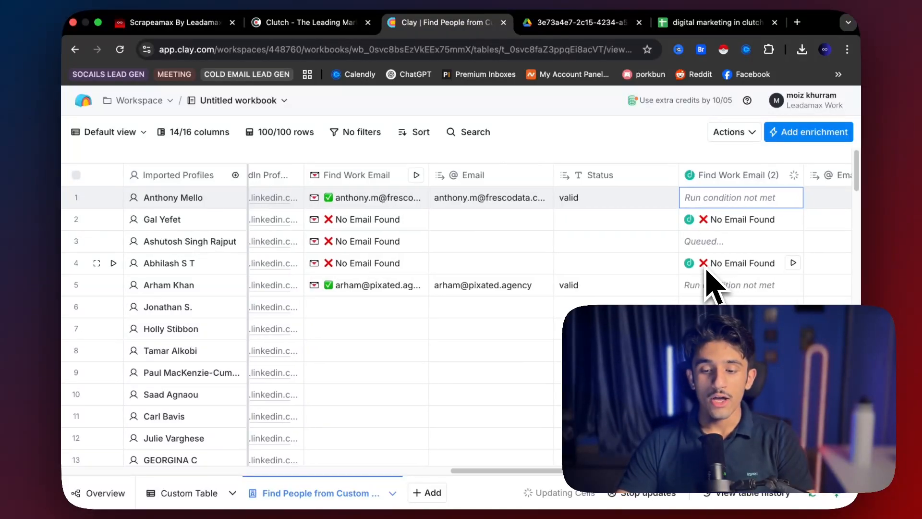
pyautogui.hscroll(3, 731, 264)
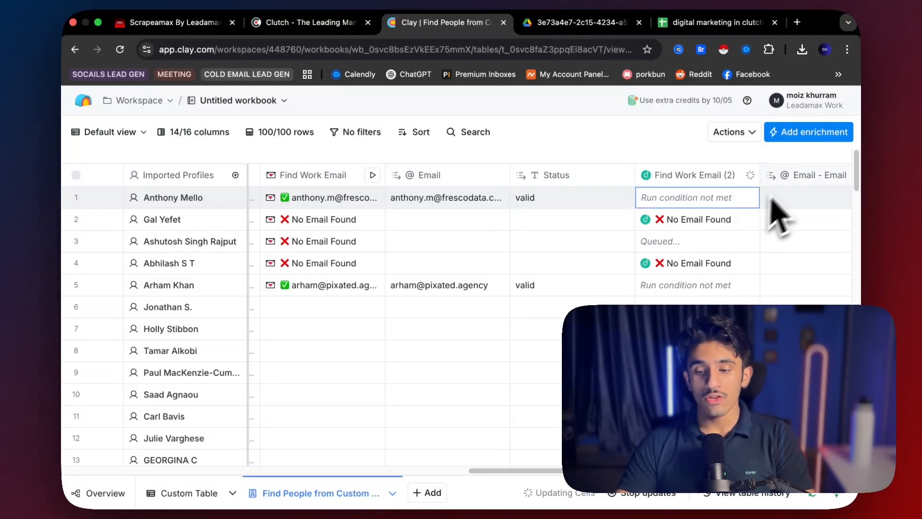
# - Start another enrichment column, search for "find work", and open the Work Email waterfall
pyautogui.hscroll(2, 774, 211)
pyautogui.click(840, 174)
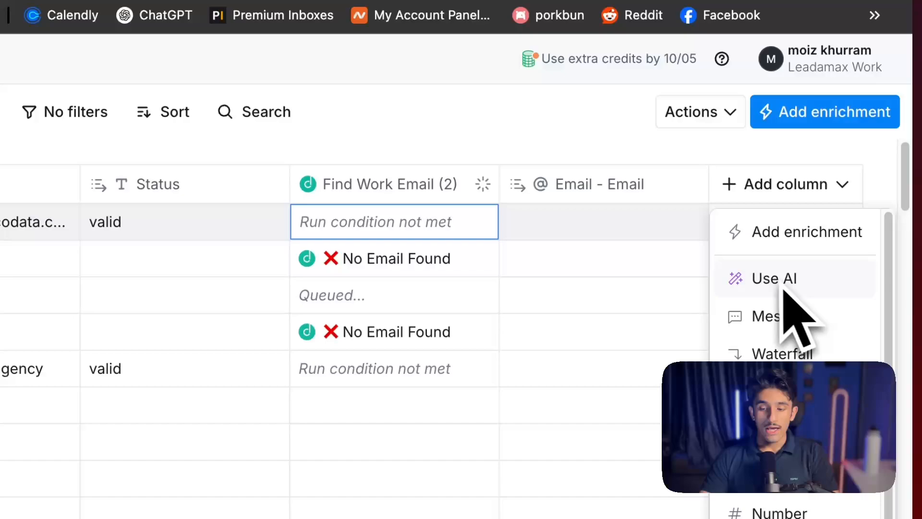
pyautogui.click(772, 235)
pyautogui.write('find ')
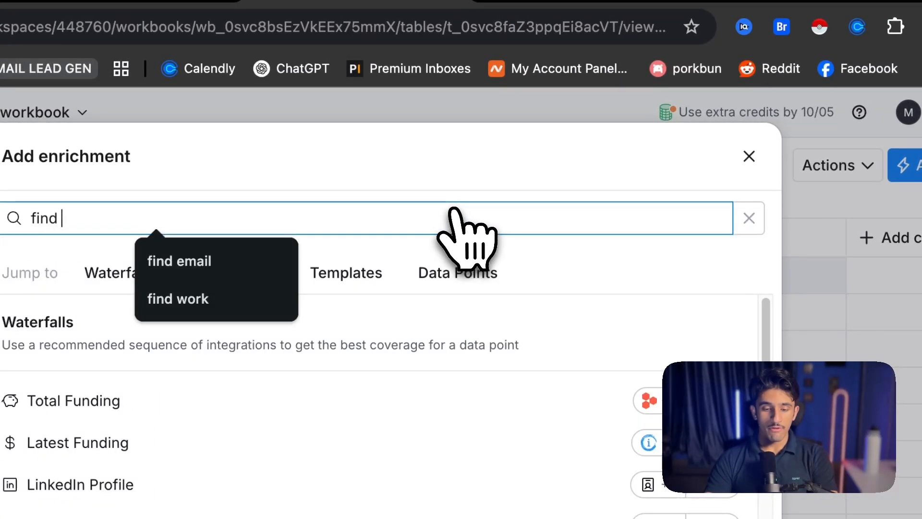
pyautogui.write('w')
pyautogui.press('BackSpace')
pyautogui.write('email')
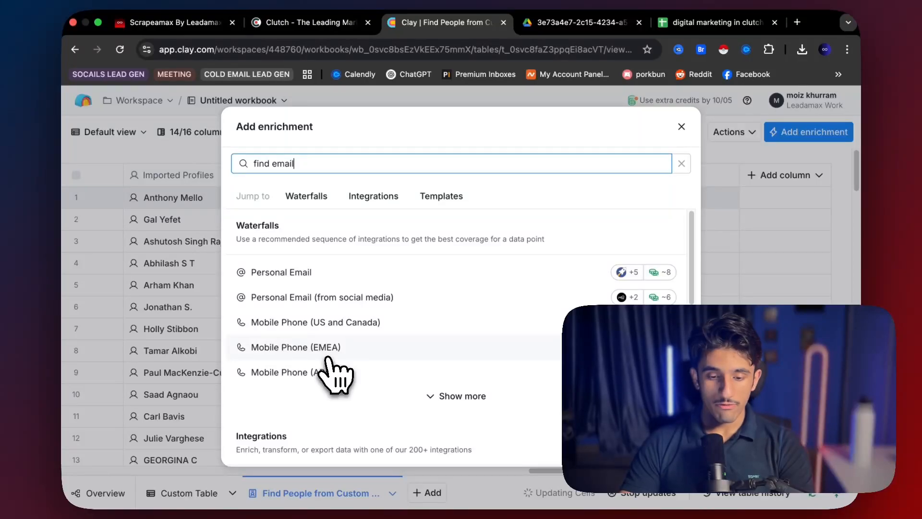
pyautogui.press('BackSpace')
pyautogui.press('BackSpace')
pyautogui.press('BackSpace')
pyautogui.press('BackSpace')
pyautogui.press('BackSpace')
pyautogui.write('work em')
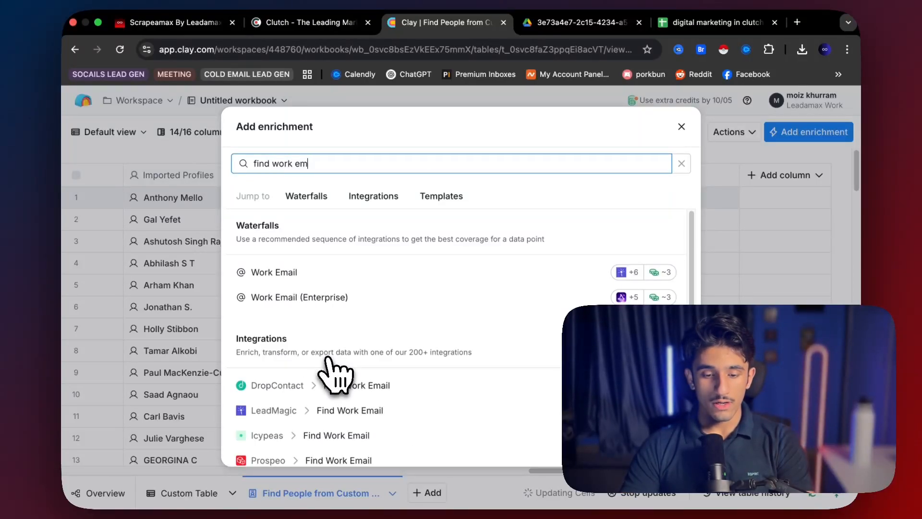
pyautogui.write('ai')
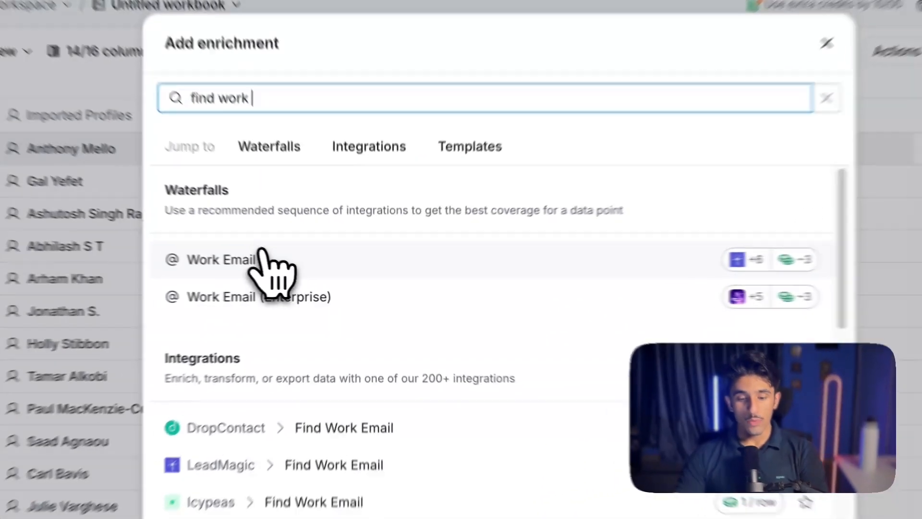
pyautogui.click(302, 272)
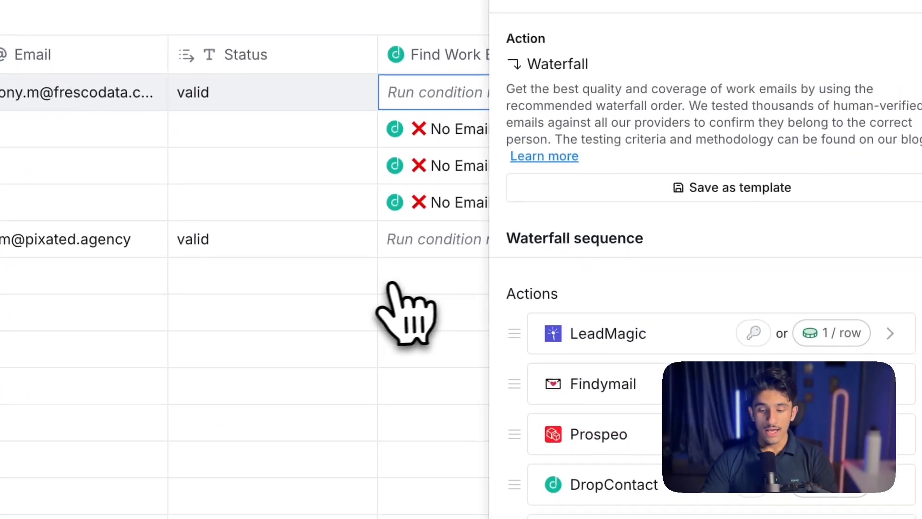
# - Review the Work Email waterfall's providers and validation options, enable marking only "Safe to Send" emails as valid, and close the setup without saving
pyautogui.scroll(-10, 624, 334)
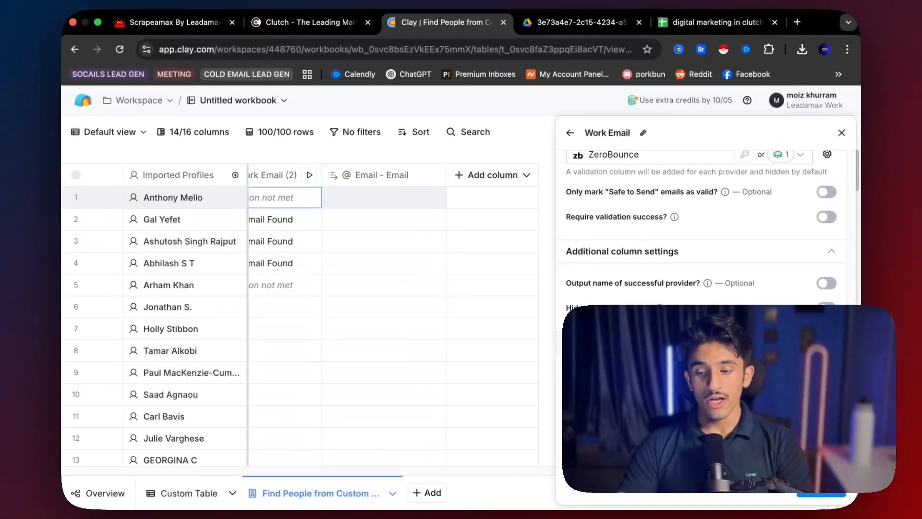
pyautogui.scroll(10, 701, 226)
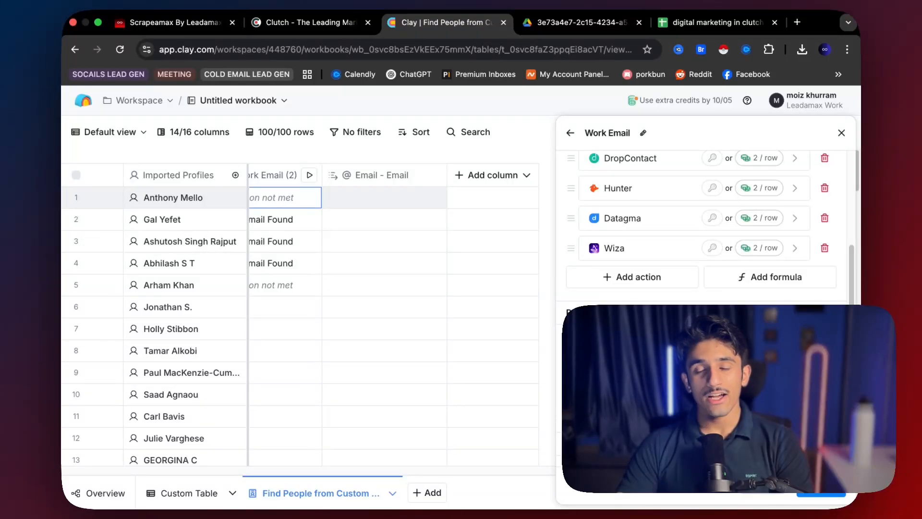
pyautogui.scroll(-4, 701, 226)
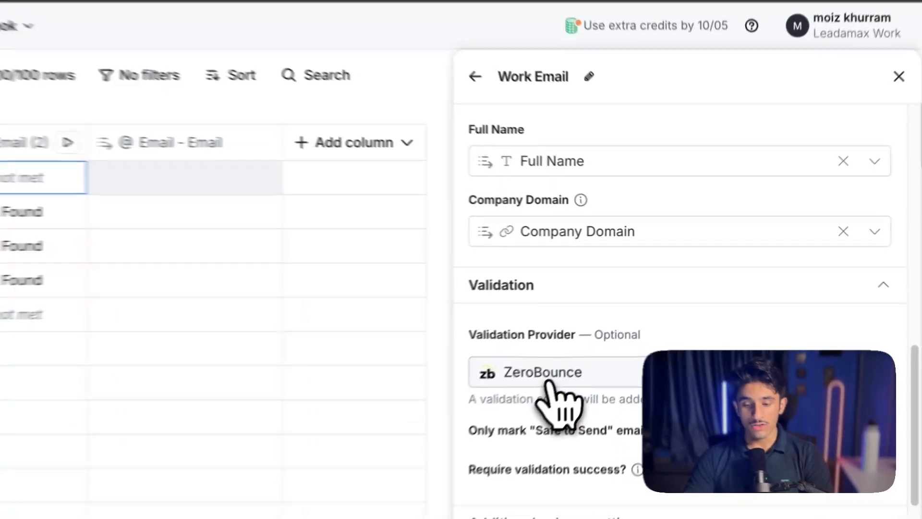
pyautogui.click(617, 334)
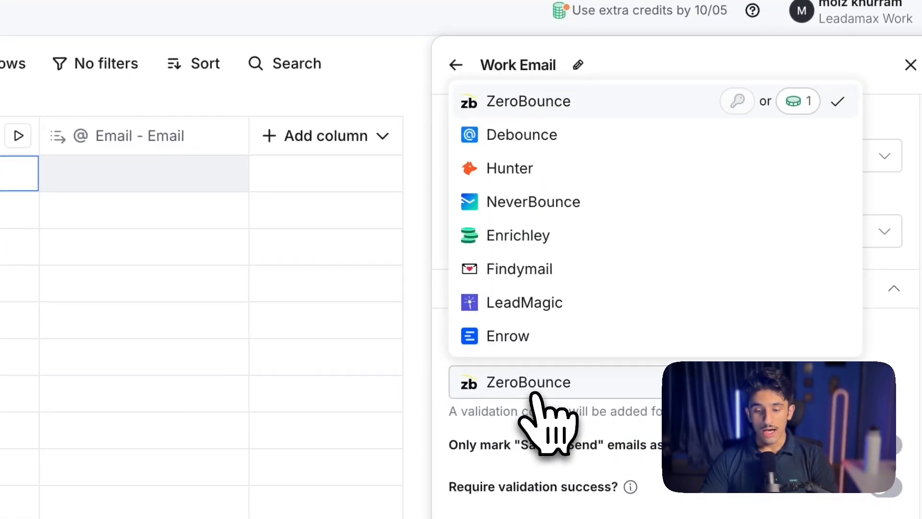
pyautogui.click(612, 413)
pyautogui.scroll(2, 613, 418)
pyautogui.scroll(-4, 611, 408)
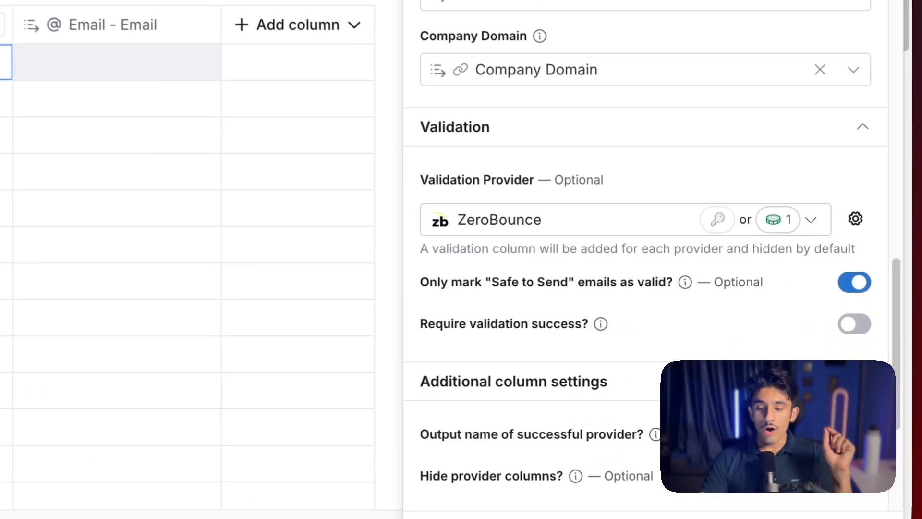
pyautogui.scroll(8, 725, 288)
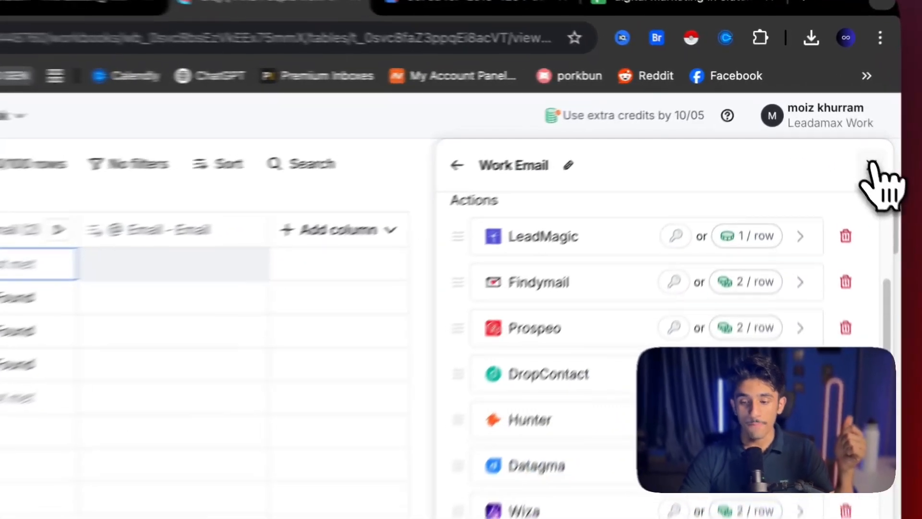
pyautogui.click(841, 133)
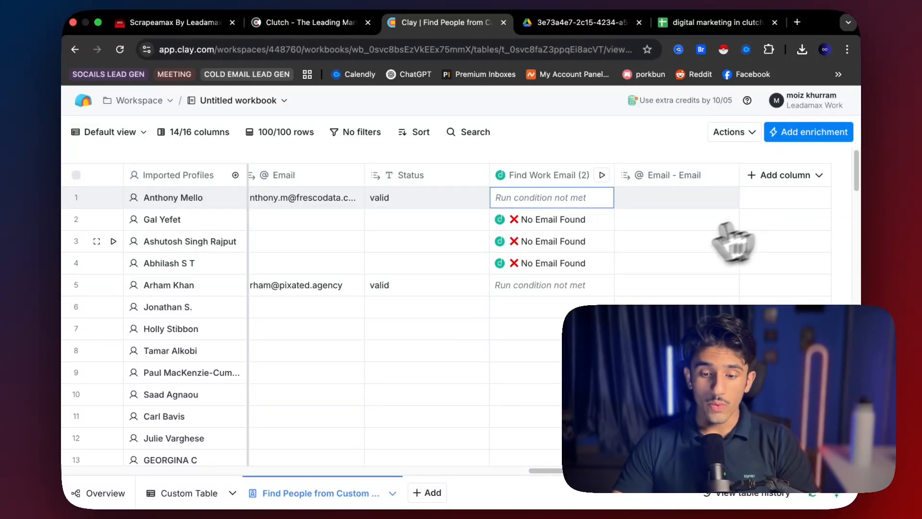
# - Look back over the enriched table and revisit the Scrapeamax website and the Clutch homepage
pyautogui.hscroll(-8, 532, 272)
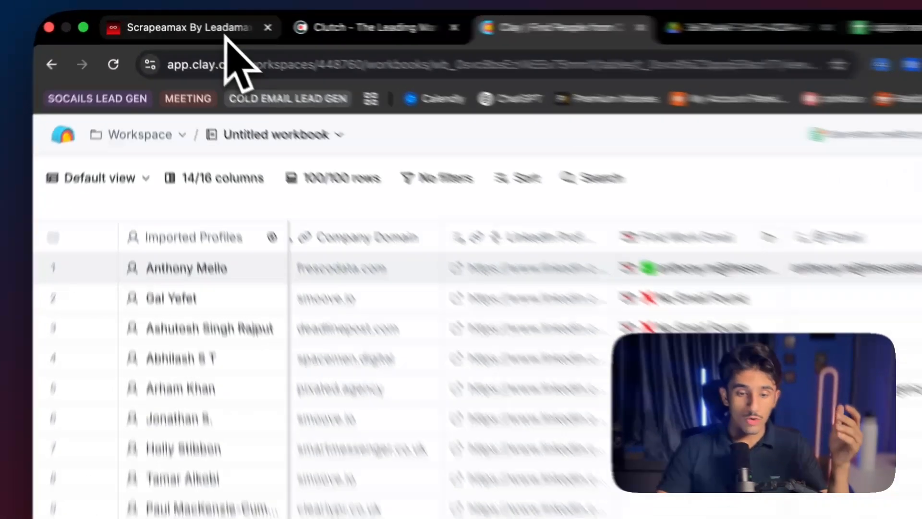
pyautogui.click(165, 22)
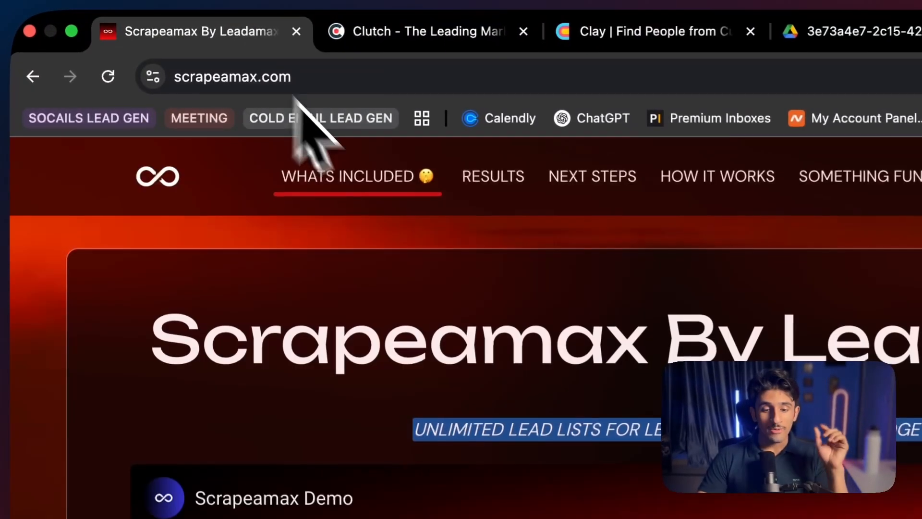
pyautogui.click(265, 53)
pyautogui.click(393, 41)
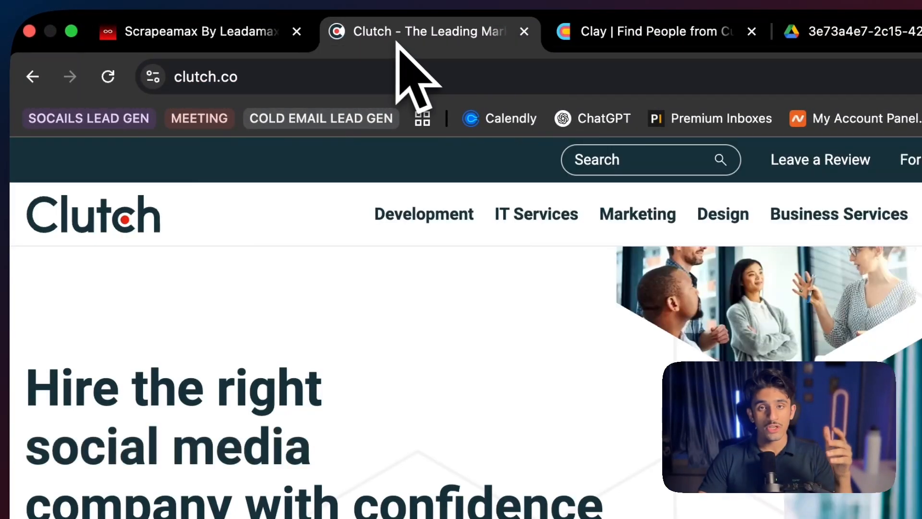